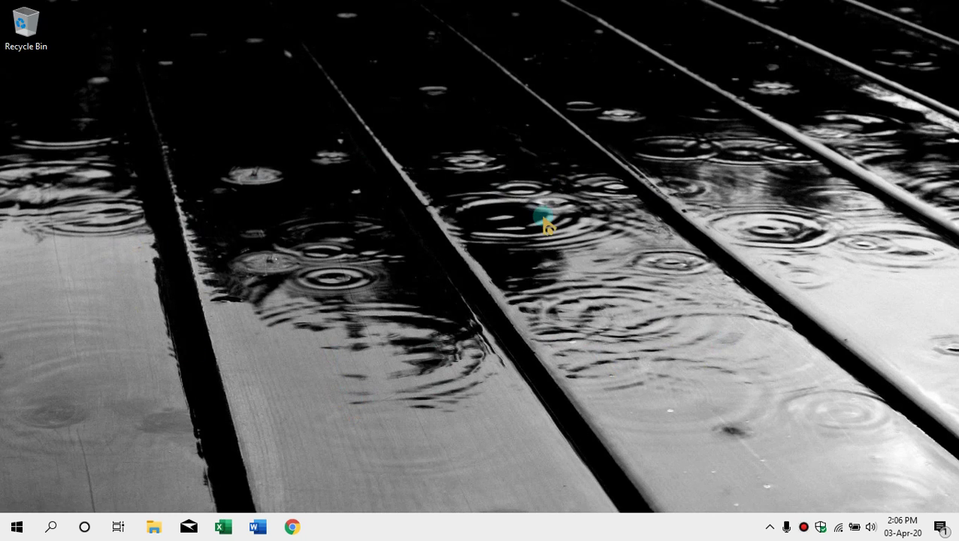
Open the taskbar's context menu on the Windows 10 desktop.
{"action": "right_click", "coordinate": [434, 531]}
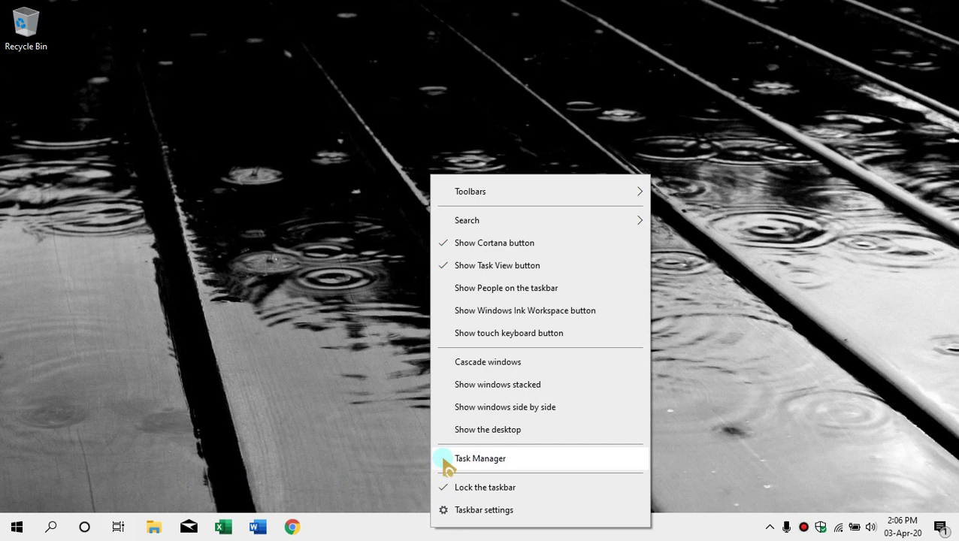
Launch Task Manager and show its Performance tab with the Intel Core i3-2350M CPU graph.
{"action": "left_click", "coordinate": [510, 461]}
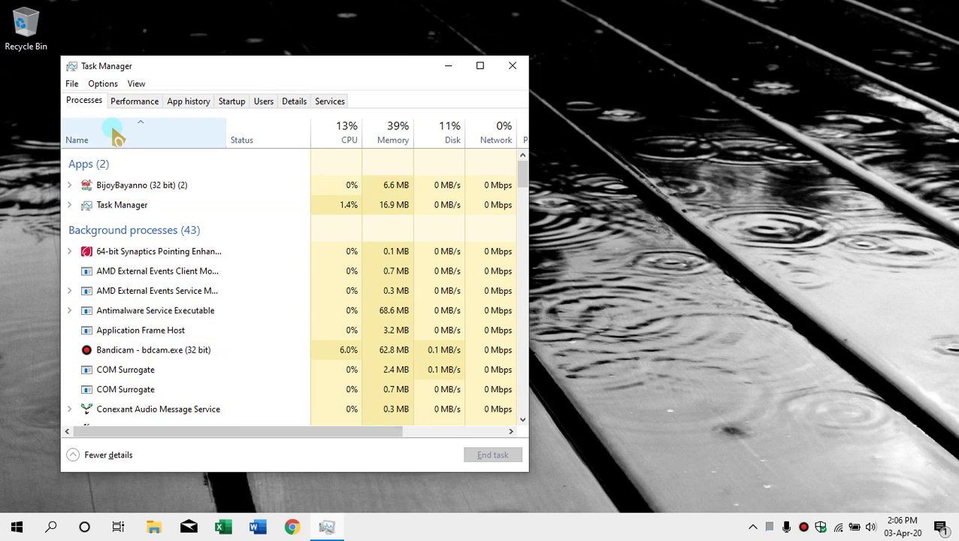
{"action": "left_click", "coordinate": [133, 108]}
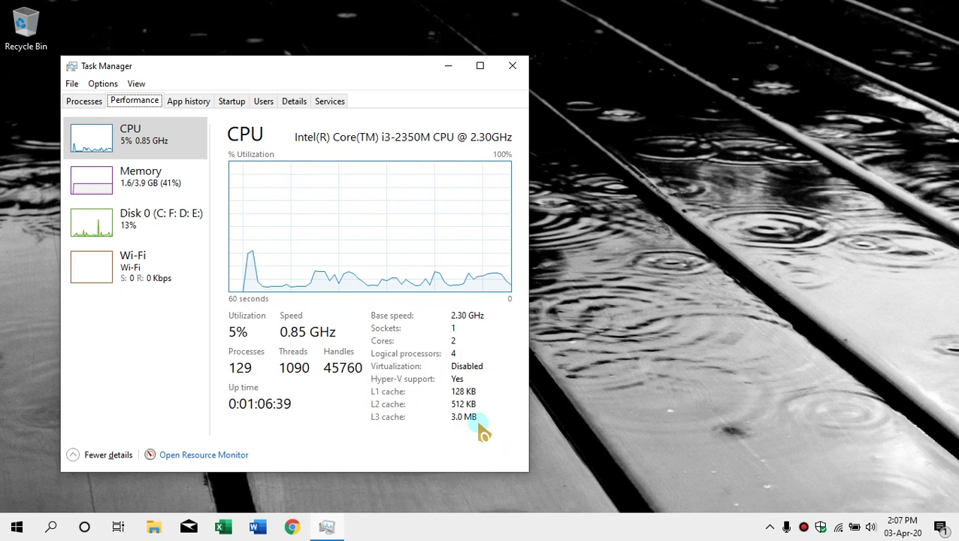
Review the 4.0 GB DDR3 Memory and Disk 0 performance pages, then close Task Manager.
{"action": "left_click", "coordinate": [143, 184]}
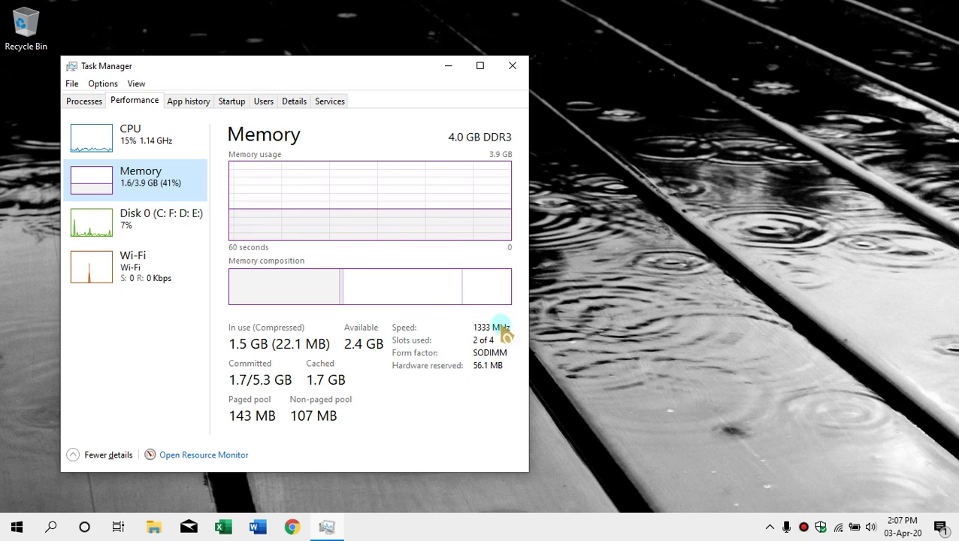
{"action": "left_click", "coordinate": [132, 238]}
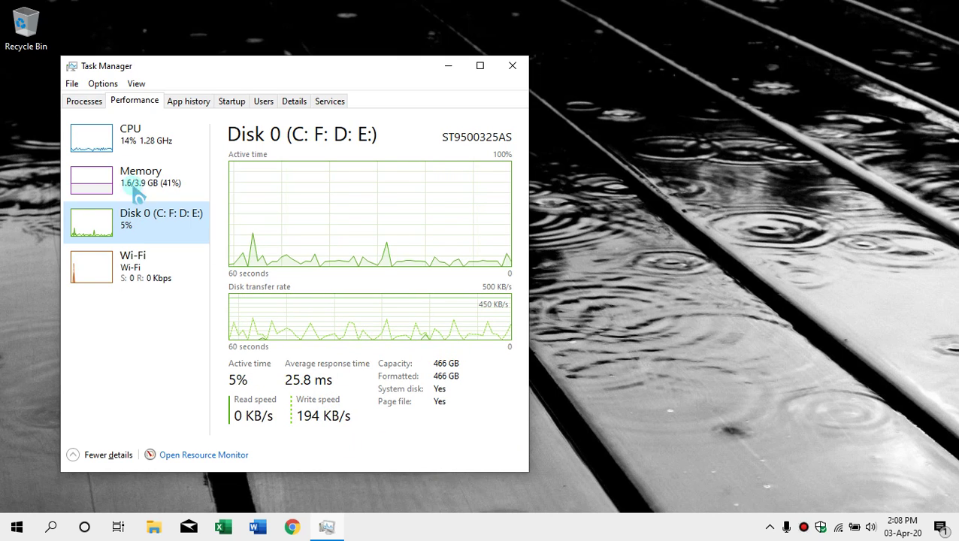
{"action": "left_click", "coordinate": [512, 67]}
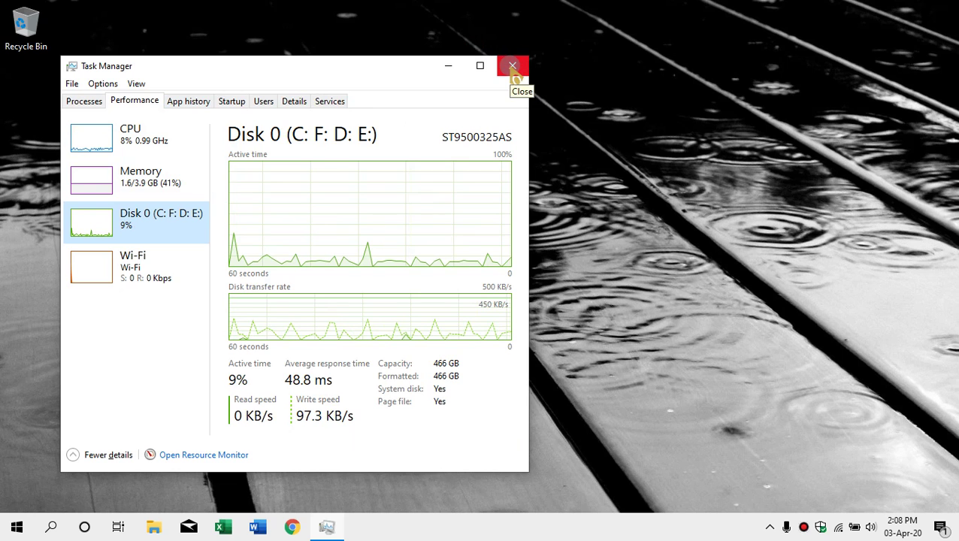
{"action": "left_click", "coordinate": [513, 68]}
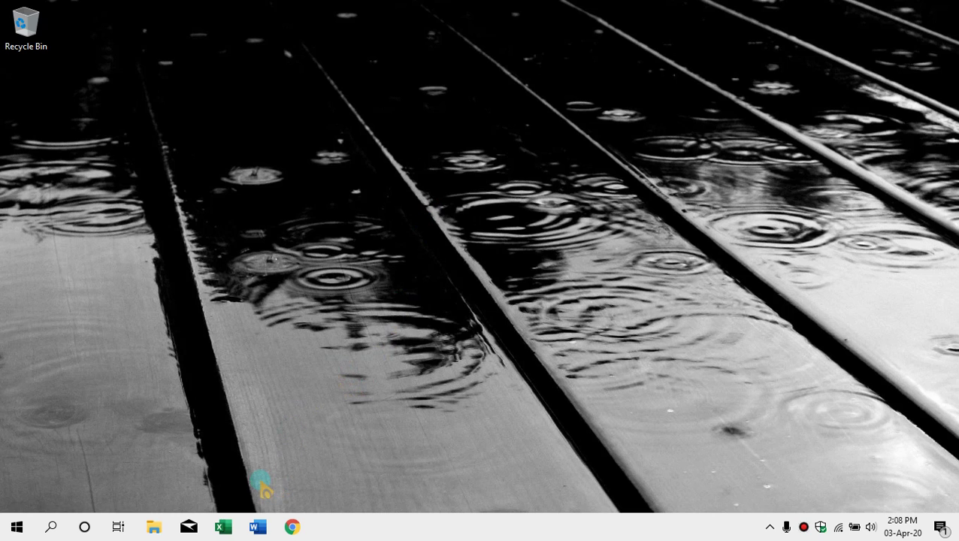
{"action": "key", "text": "super+r"}
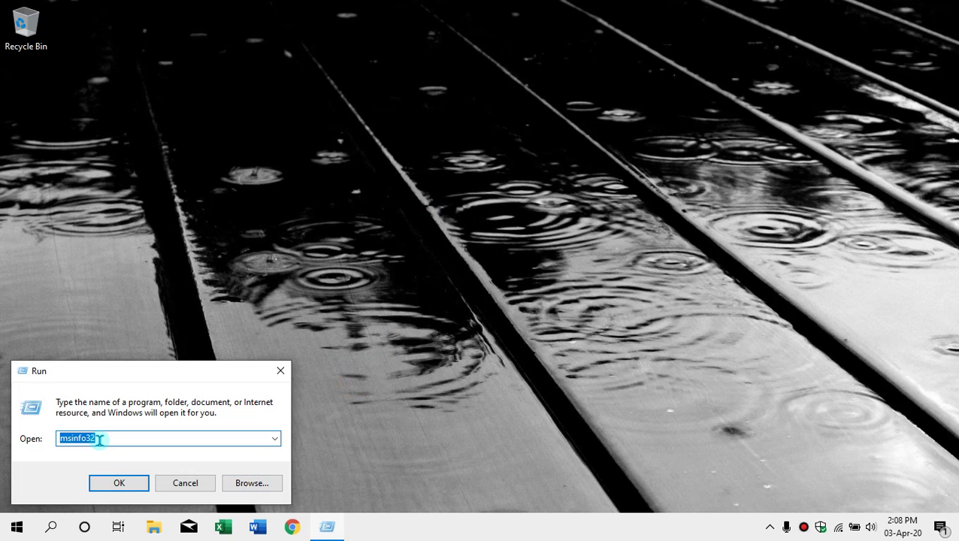
{"action": "type", "text": "winver"}
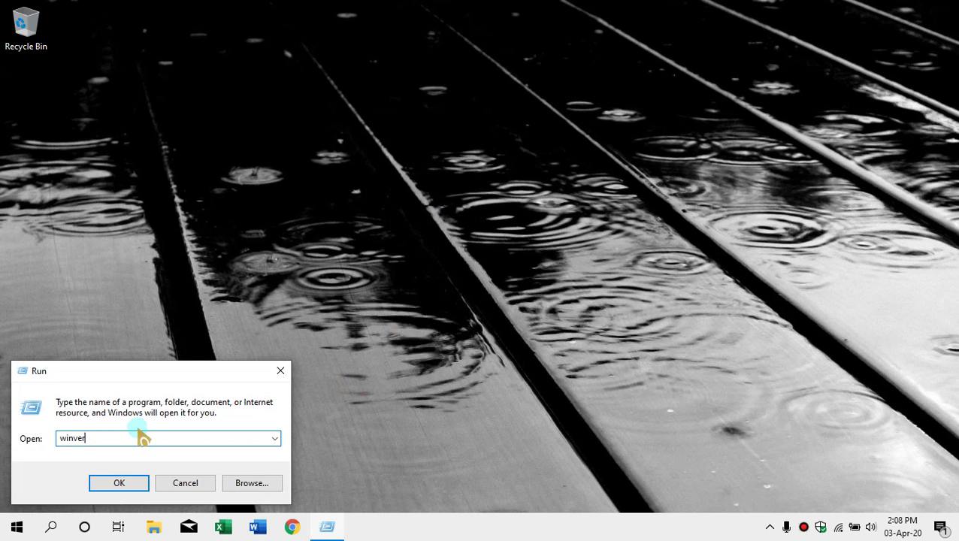
{"action": "key", "text": "Return"}
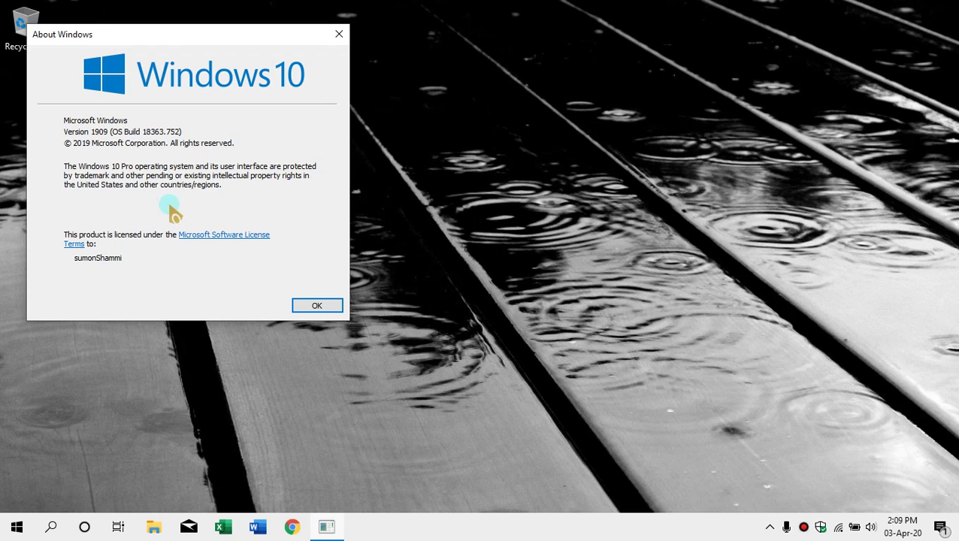
{"action": "left_click", "coordinate": [339, 35]}
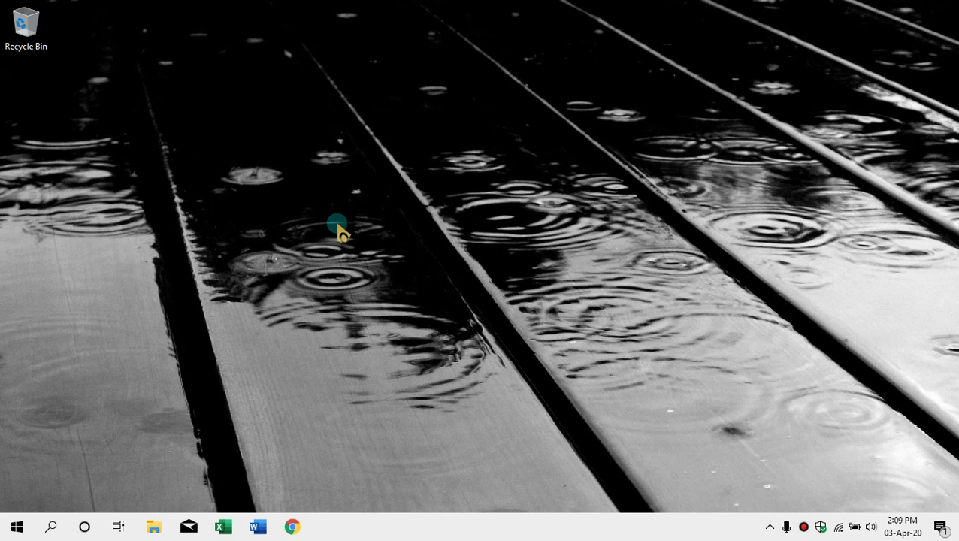
Run msinfo32 from the Run dialog in place of the previous winver entry.
{"action": "key", "text": "super+r"}
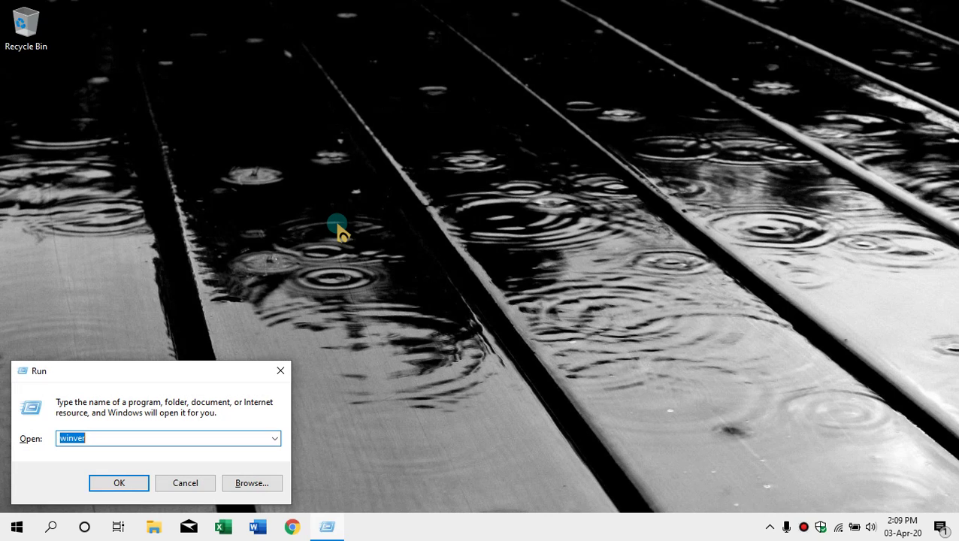
{"action": "left_click", "coordinate": [114, 435]}
{"action": "key", "text": "BackSpace"}
{"action": "key", "text": "BackSpace"}
{"action": "key", "text": "BackSpace"}
{"action": "key", "text": "BackSpace"}
{"action": "key", "text": "BackSpace"}
{"action": "key", "text": "BackSpace"}
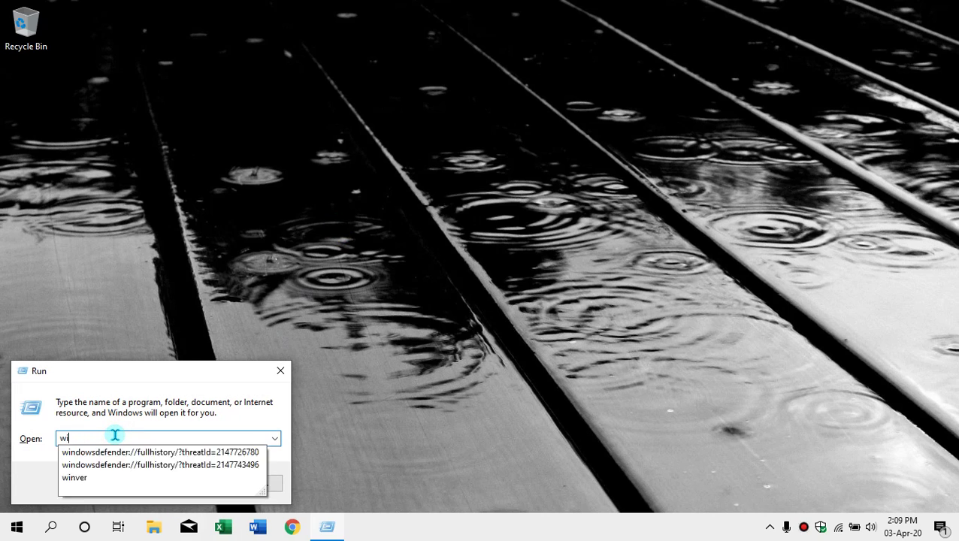
{"action": "type", "text": "msi"}
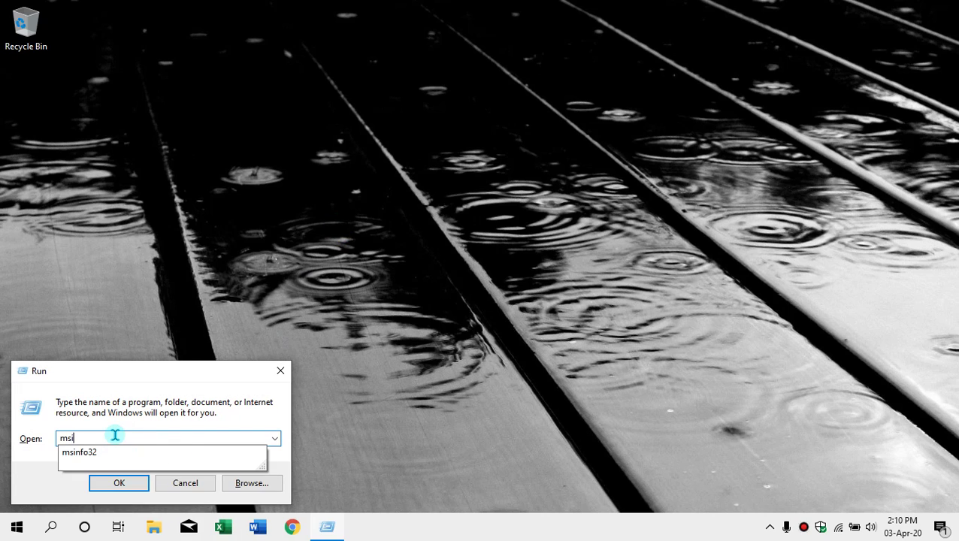
{"action": "type", "text": "nfo32"}
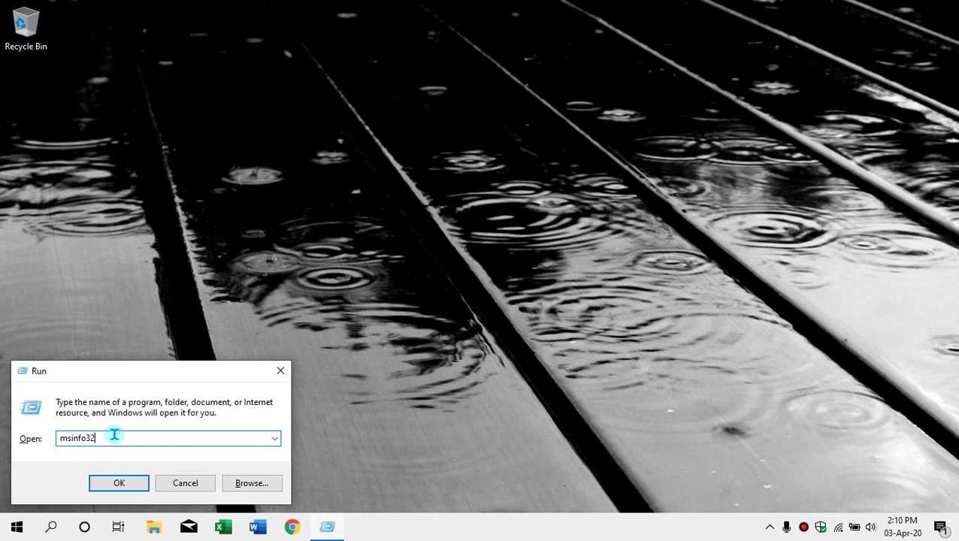
{"action": "key", "text": "Return"}
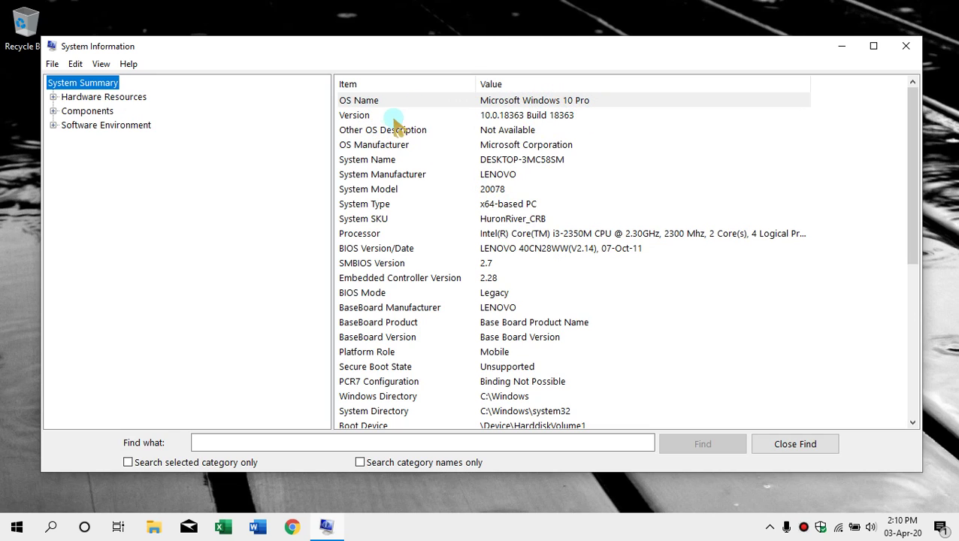
Review the Version 10.0.18363, LENOVO manufacturer, model 20078, x64 system type and processor entries.
{"action": "left_click", "coordinate": [498, 119]}
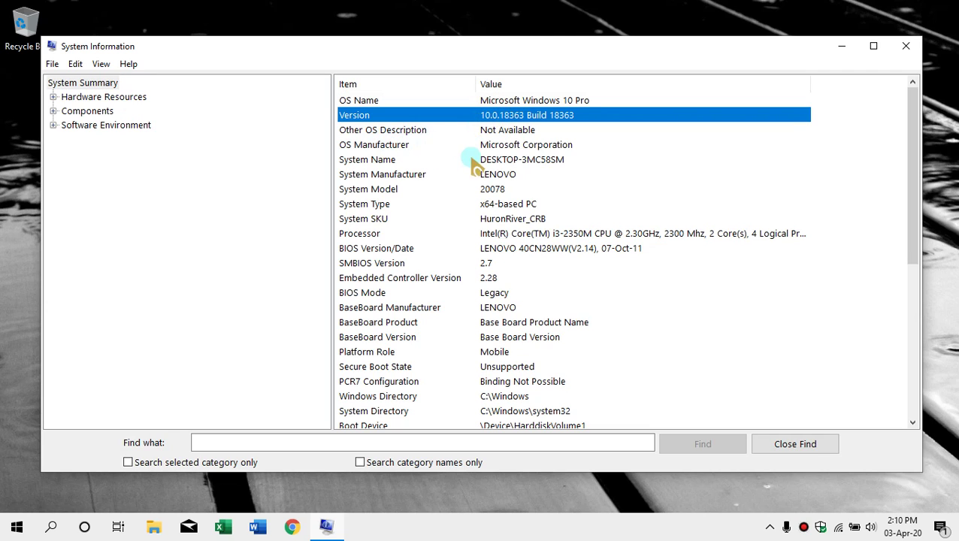
{"action": "left_click", "coordinate": [397, 177]}
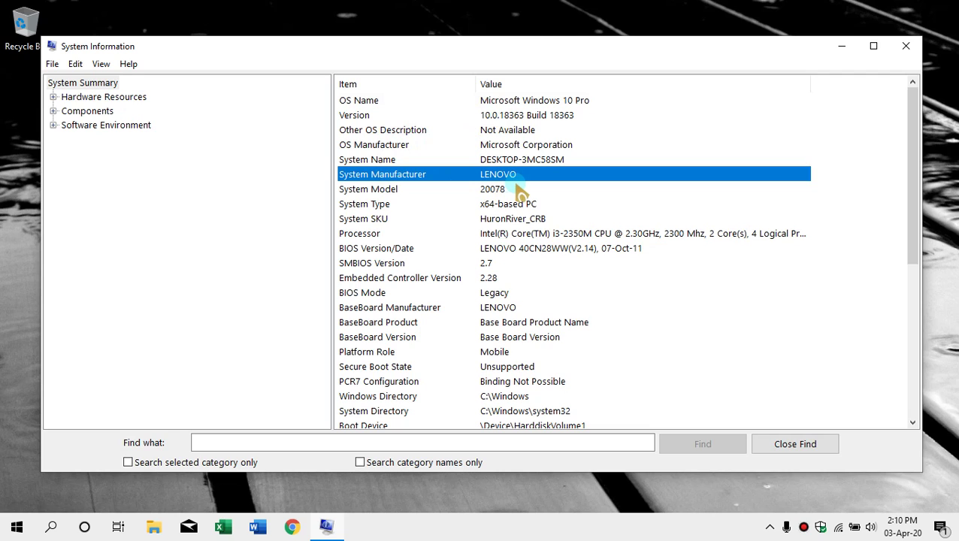
{"action": "left_click", "coordinate": [383, 193]}
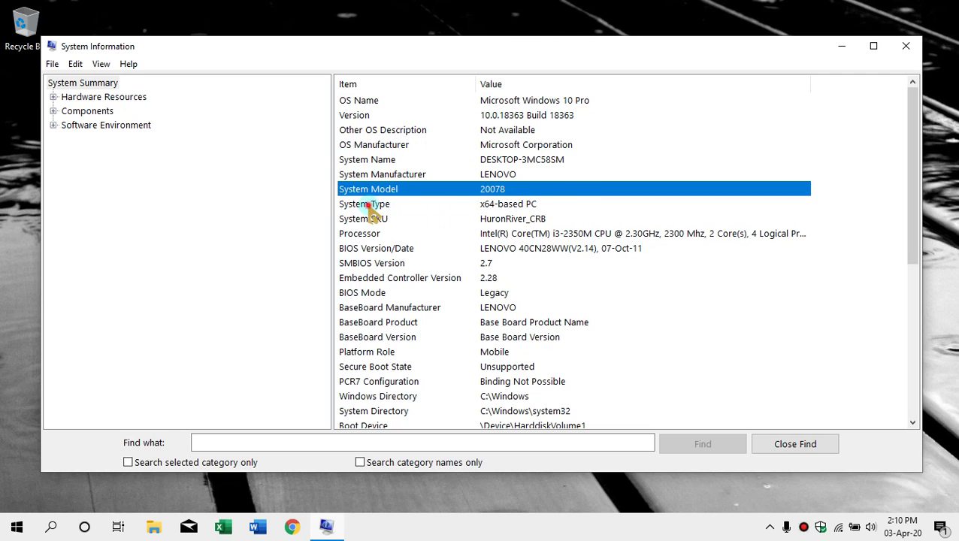
{"action": "left_click", "coordinate": [369, 208]}
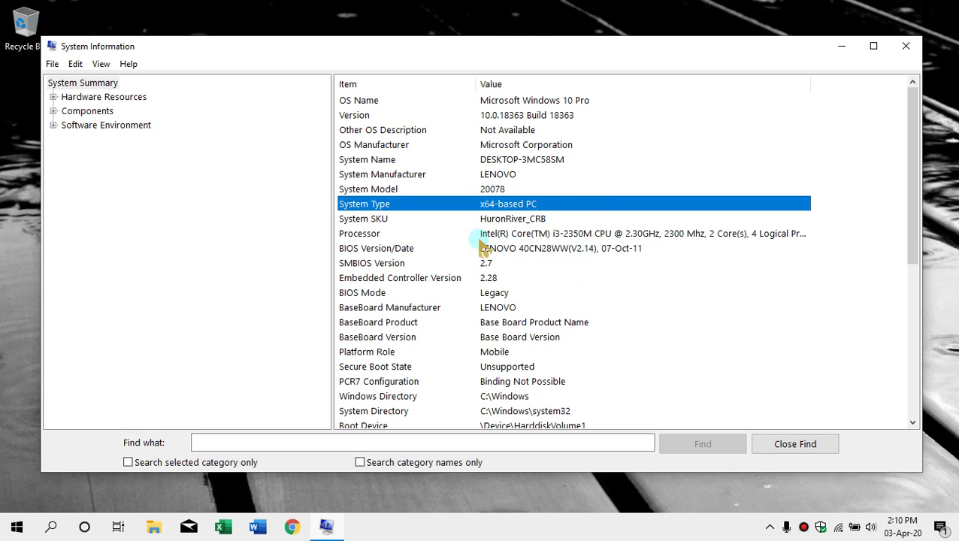
{"action": "left_click", "coordinate": [363, 235]}
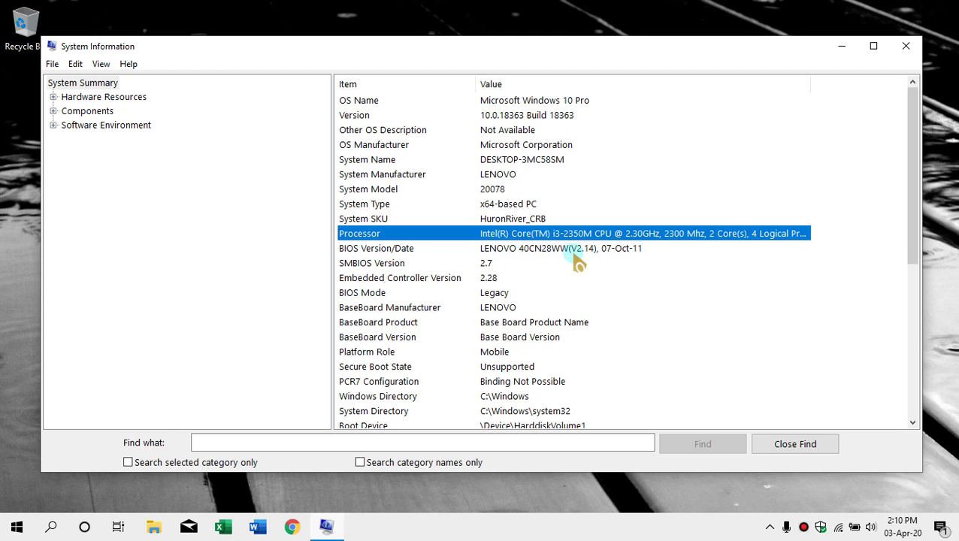
{"action": "scroll", "coordinate": [571, 274], "scroll_direction": "down", "scroll_amount": 4}
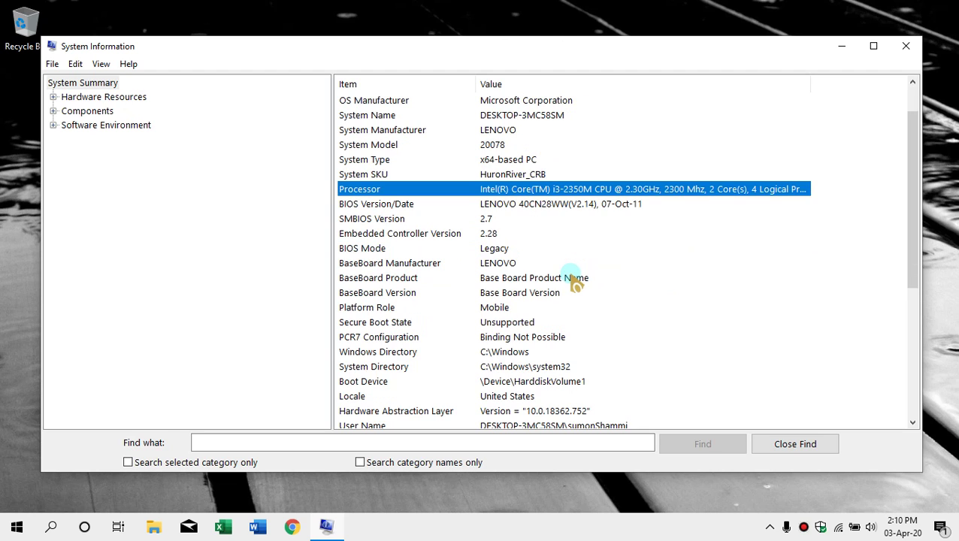
{"action": "scroll", "coordinate": [596, 291], "scroll_direction": "down", "scroll_amount": 1}
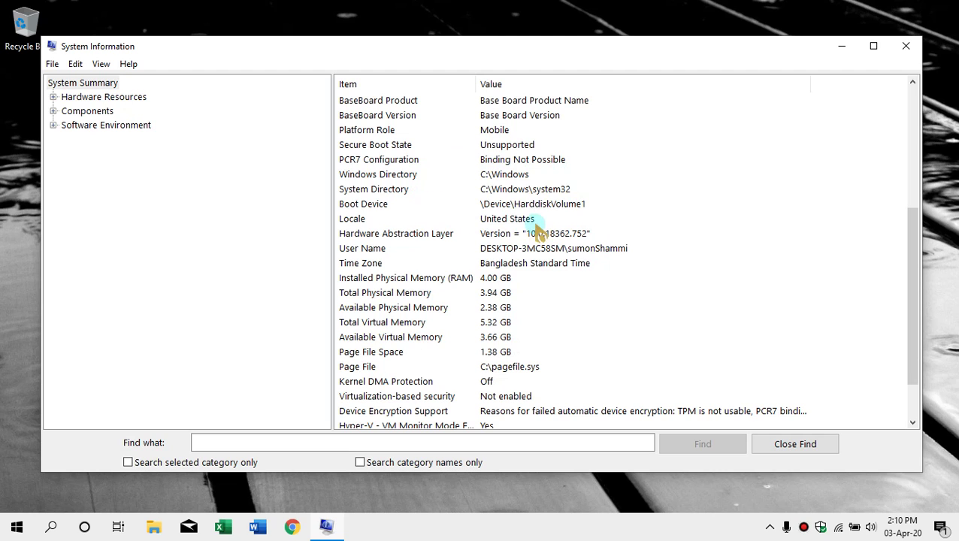
{"action": "scroll", "coordinate": [534, 229], "scroll_direction": "down", "scroll_amount": 1}
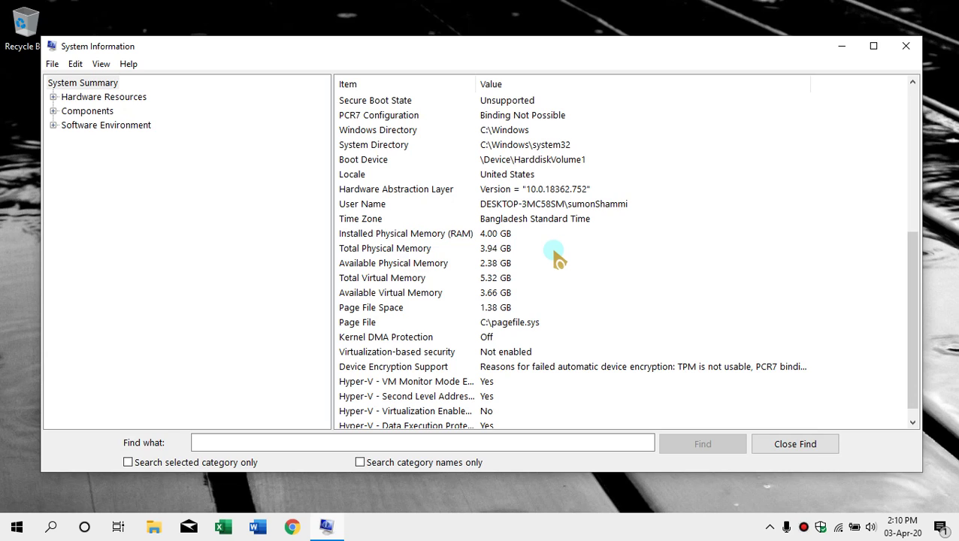
Check memory entries: 4.00 GB installed, 3.94 GB total physical, 2.38 GB available, 5.32 GB virtual.
{"action": "left_click", "coordinate": [365, 236]}
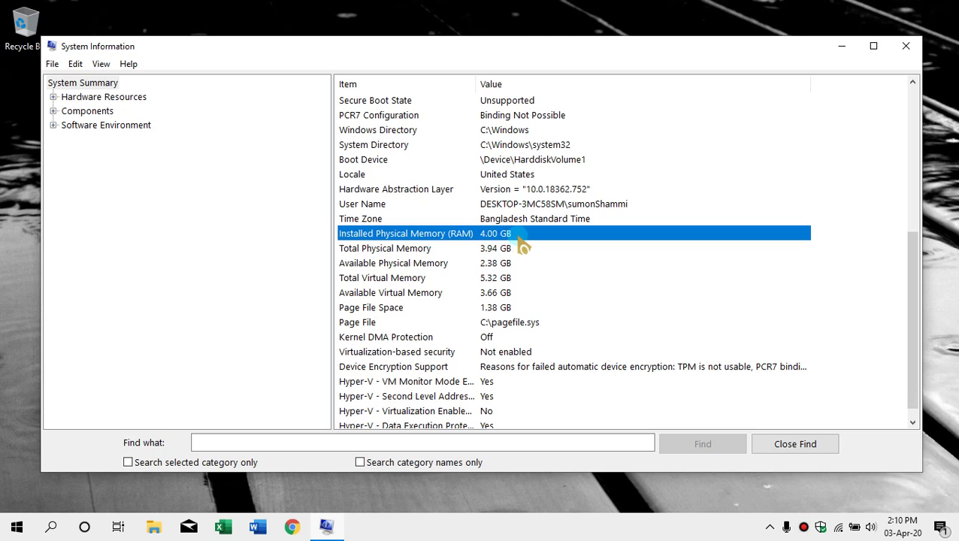
{"action": "left_click", "coordinate": [366, 250]}
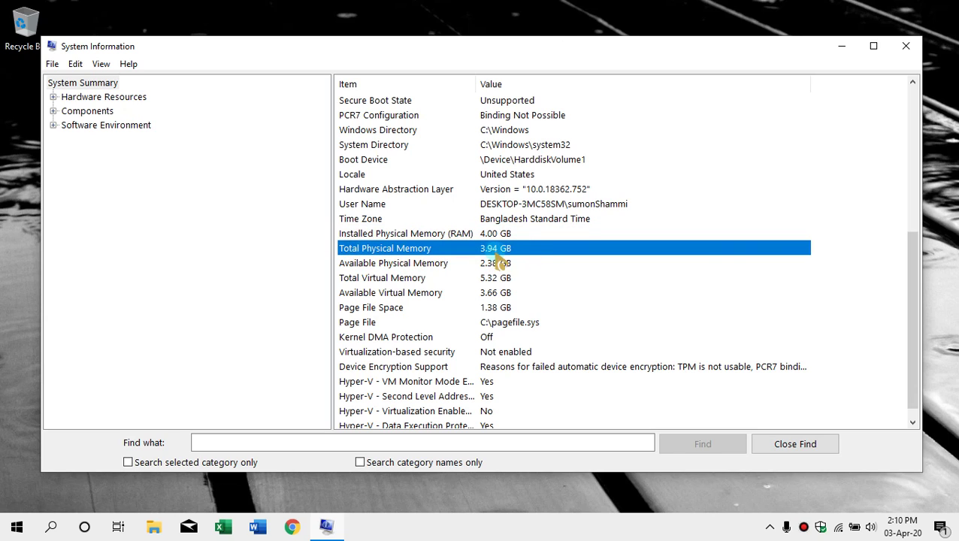
{"action": "left_click", "coordinate": [381, 264]}
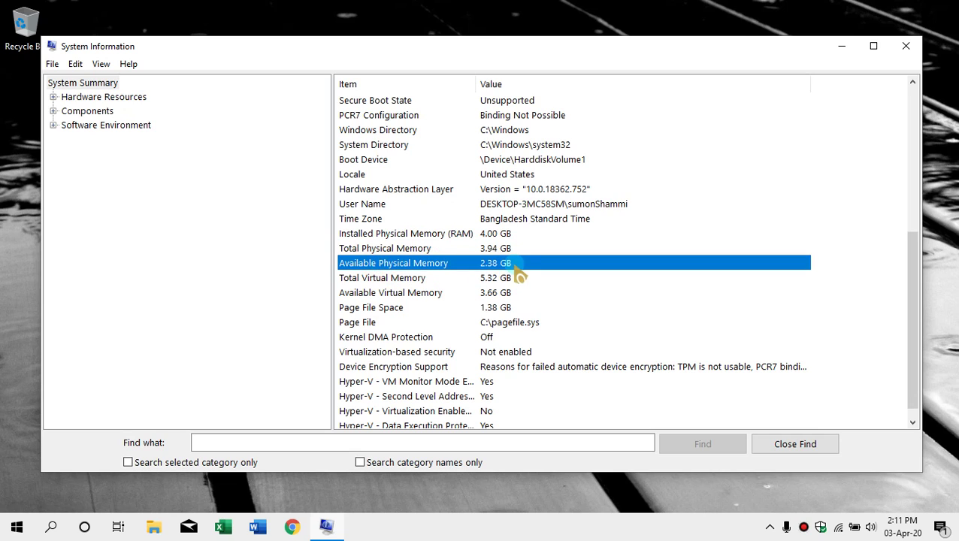
{"action": "left_click", "coordinate": [368, 278]}
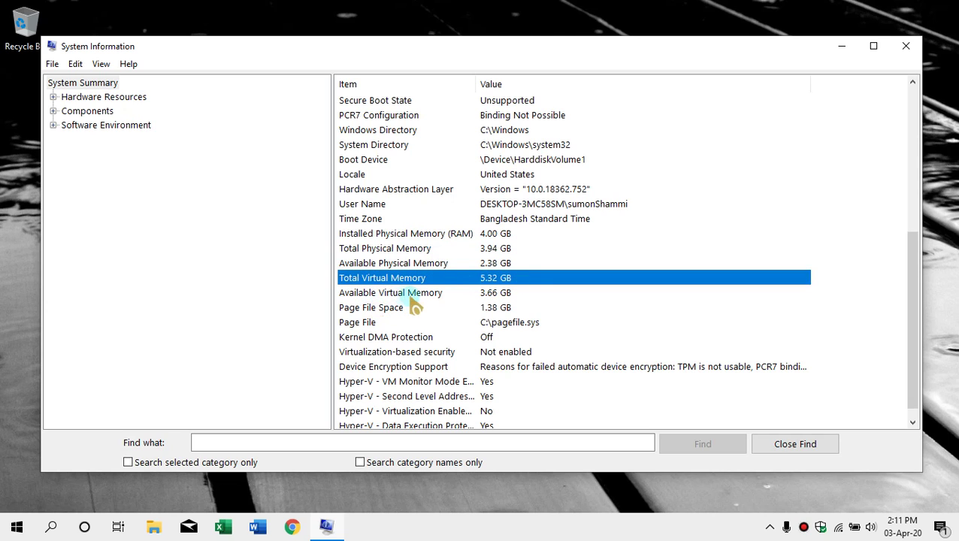
{"action": "left_click", "coordinate": [488, 296]}
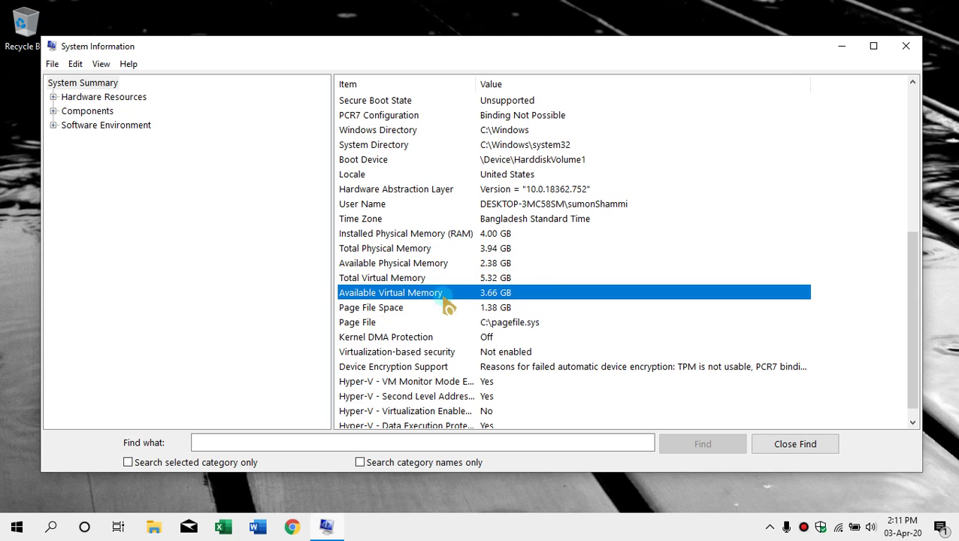
{"action": "scroll", "coordinate": [379, 312], "scroll_direction": "down", "scroll_amount": 1}
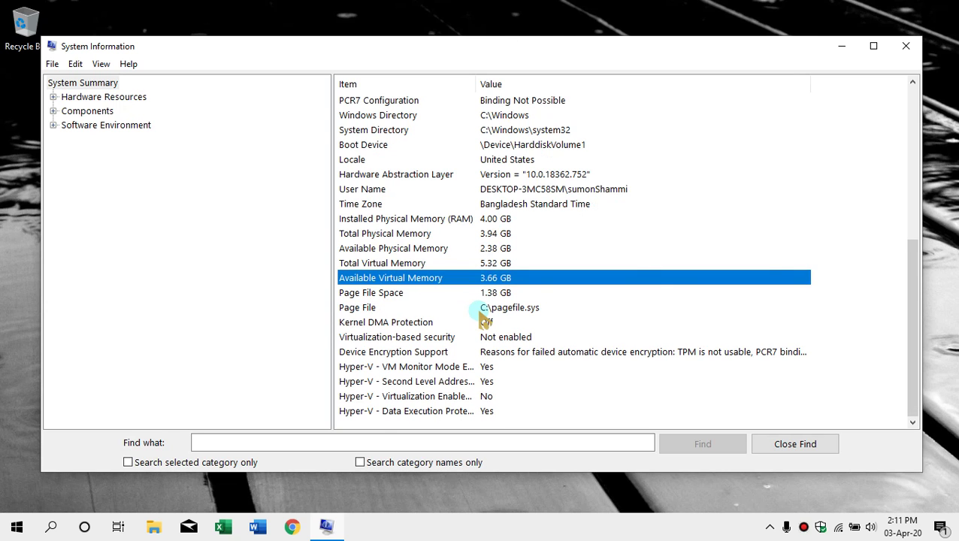
{"action": "scroll", "coordinate": [481, 308], "scroll_direction": "up", "scroll_amount": 6}
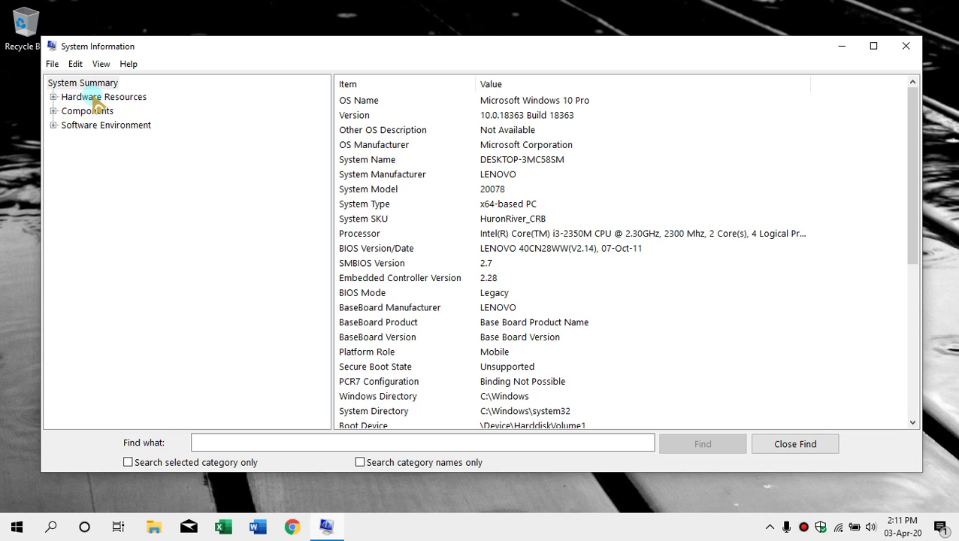
Expand Hardware Resources and browse the I/O port resource list.
{"action": "left_click", "coordinate": [53, 96]}
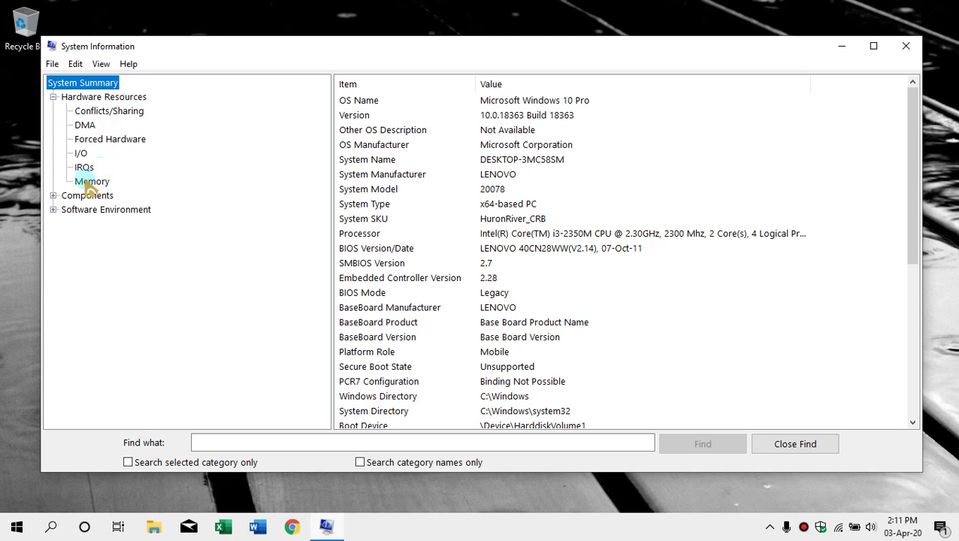
{"action": "left_click", "coordinate": [80, 153]}
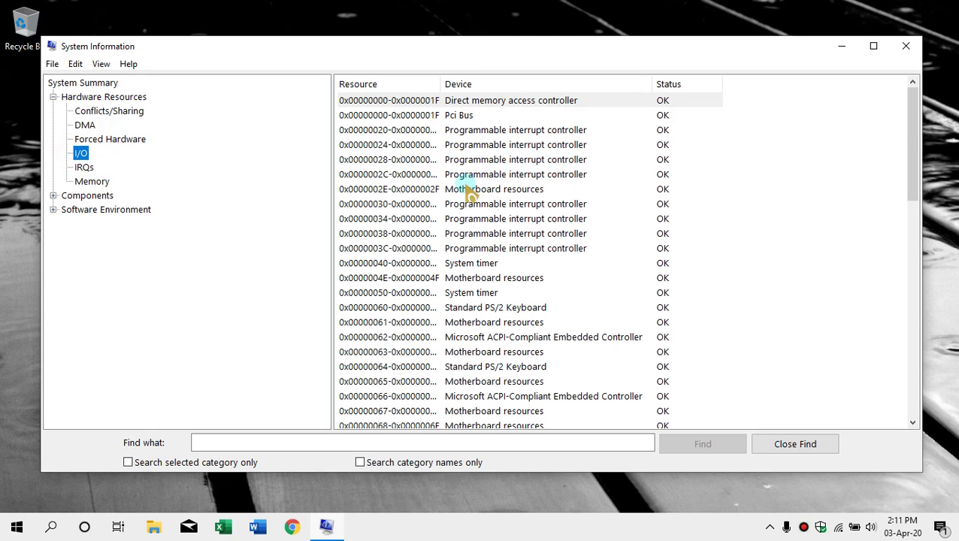
{"action": "scroll", "coordinate": [464, 211], "scroll_direction": "down", "scroll_amount": 12}
{"action": "scroll", "coordinate": [459, 215], "scroll_direction": "down", "scroll_amount": 3}
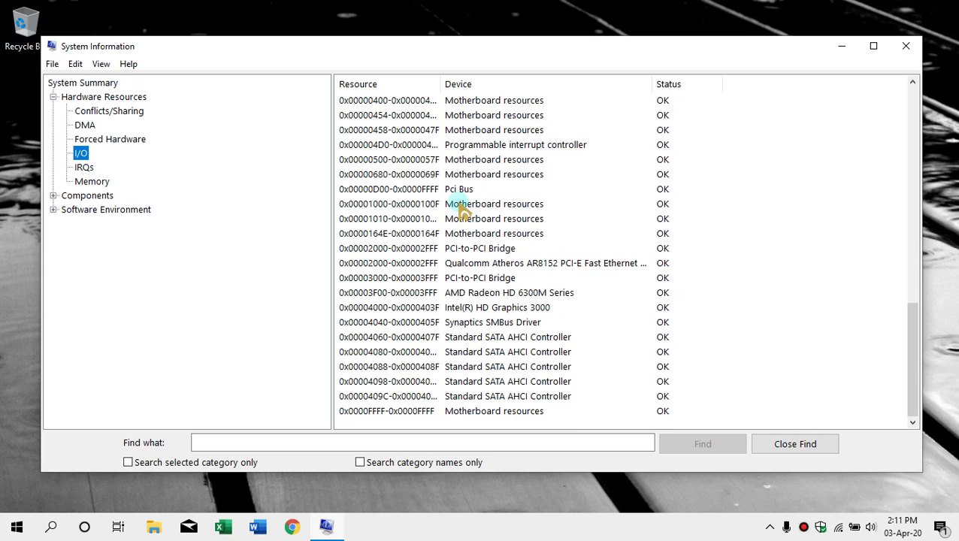
View the Memory address resources, then expand Components and show the Display page.
{"action": "left_click", "coordinate": [84, 186]}
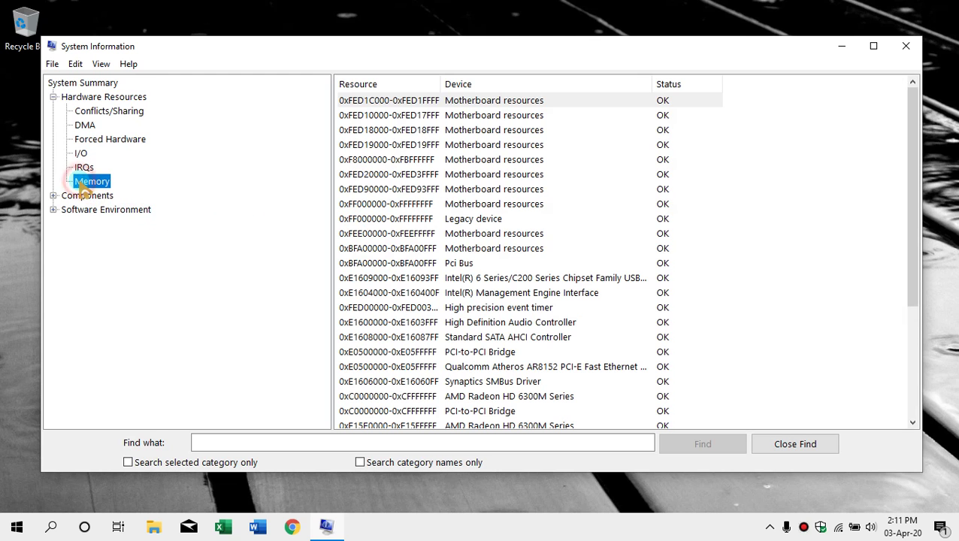
{"action": "scroll", "coordinate": [439, 233], "scroll_direction": "down", "scroll_amount": 4}
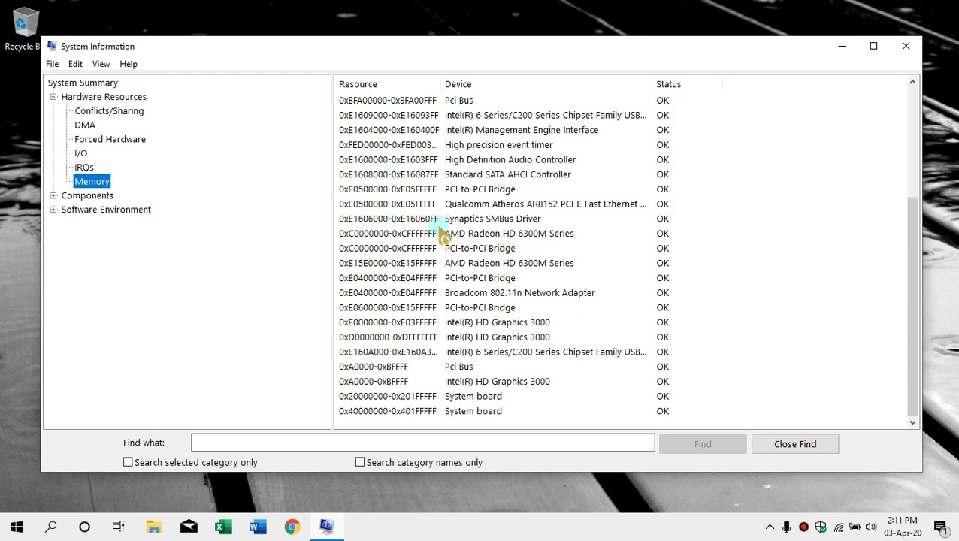
{"action": "scroll", "coordinate": [442, 233], "scroll_direction": "up", "scroll_amount": 1}
{"action": "scroll", "coordinate": [441, 233], "scroll_direction": "down", "scroll_amount": 1}
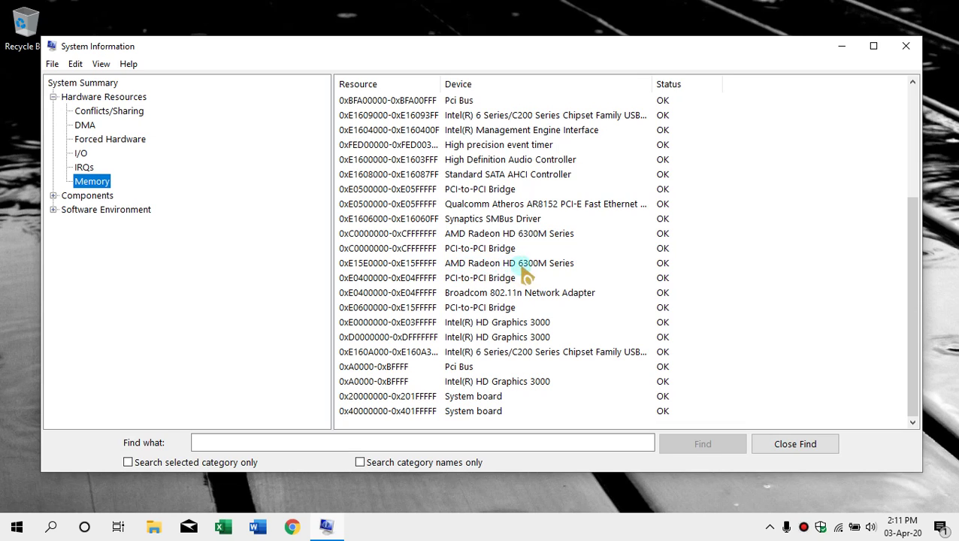
{"action": "left_click", "coordinate": [52, 195]}
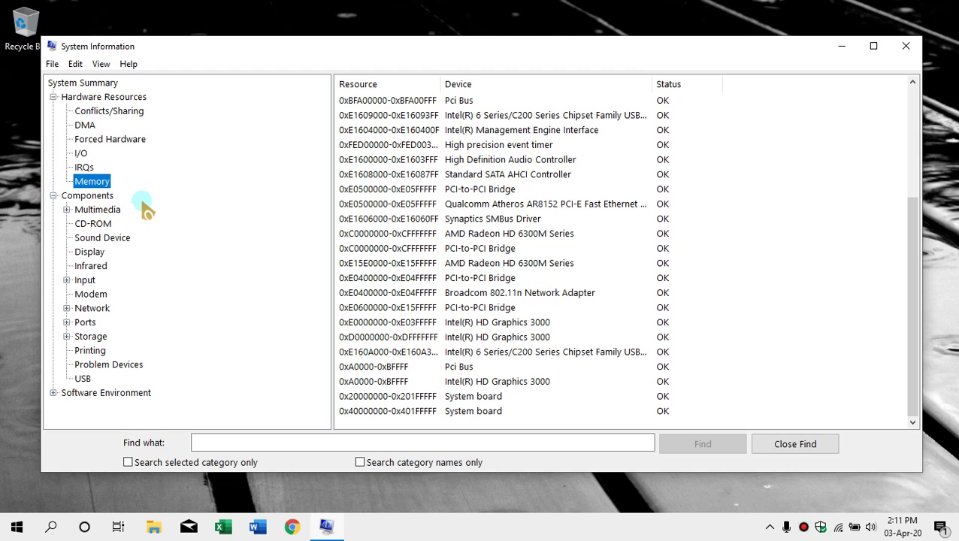
{"action": "left_click", "coordinate": [88, 253]}
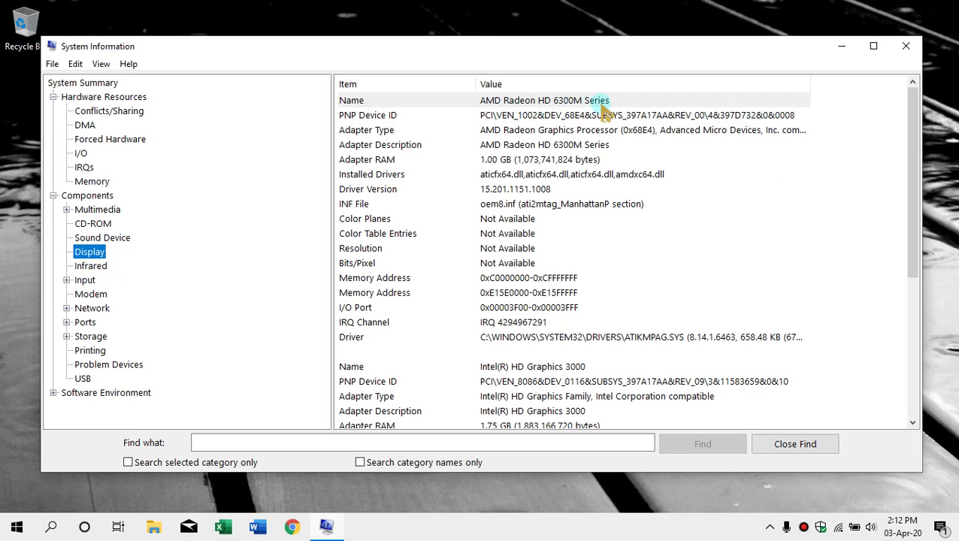
Scroll to the Intel HD Graphics 3000 details: 1.75 GB adapter RAM, 1366 x 768 resolution.
{"action": "scroll", "coordinate": [578, 217], "scroll_direction": "down", "scroll_amount": 4}
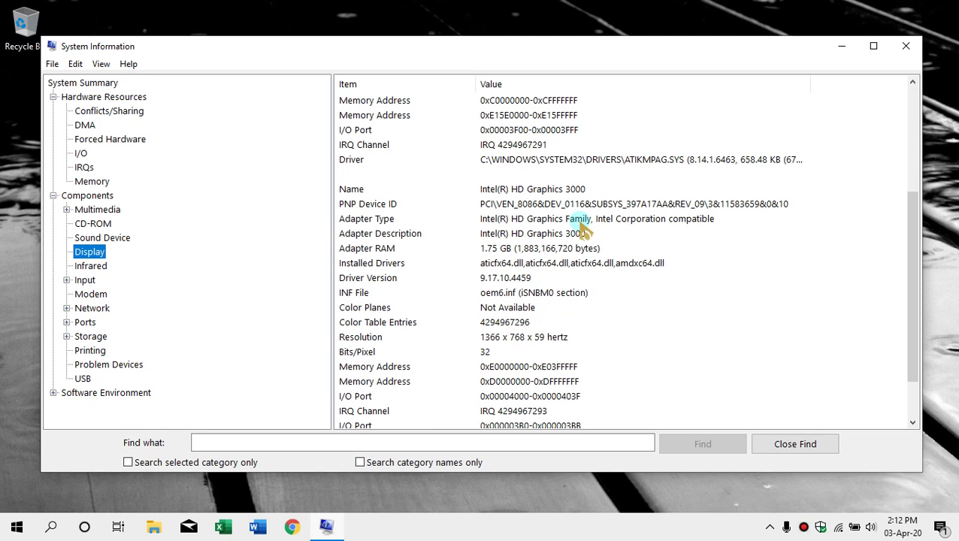
{"action": "scroll", "coordinate": [582, 229], "scroll_direction": "down", "scroll_amount": 2}
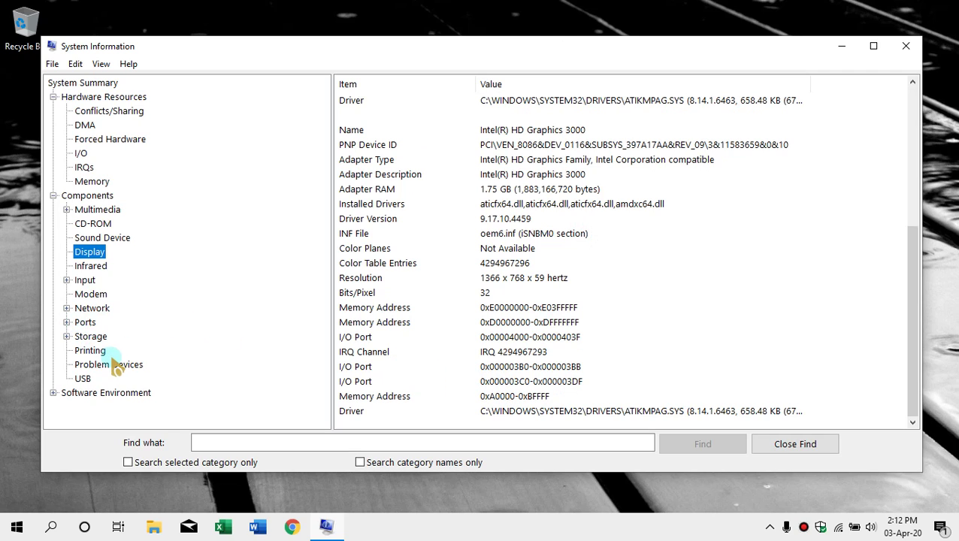
Expand Storage and browse the Drives page, showing C: with 41.46 GB free of 70.26 GB.
{"action": "left_click", "coordinate": [89, 336]}
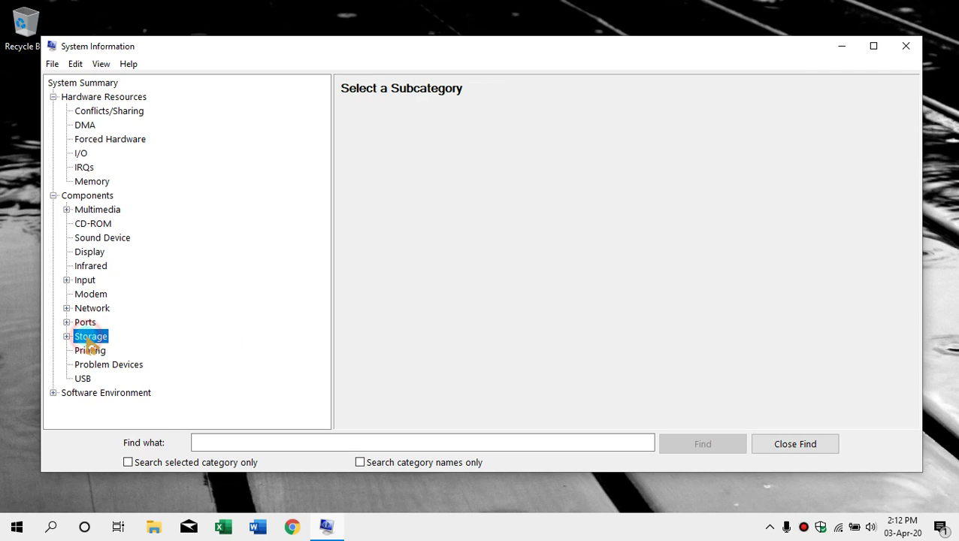
{"action": "left_click", "coordinate": [67, 337]}
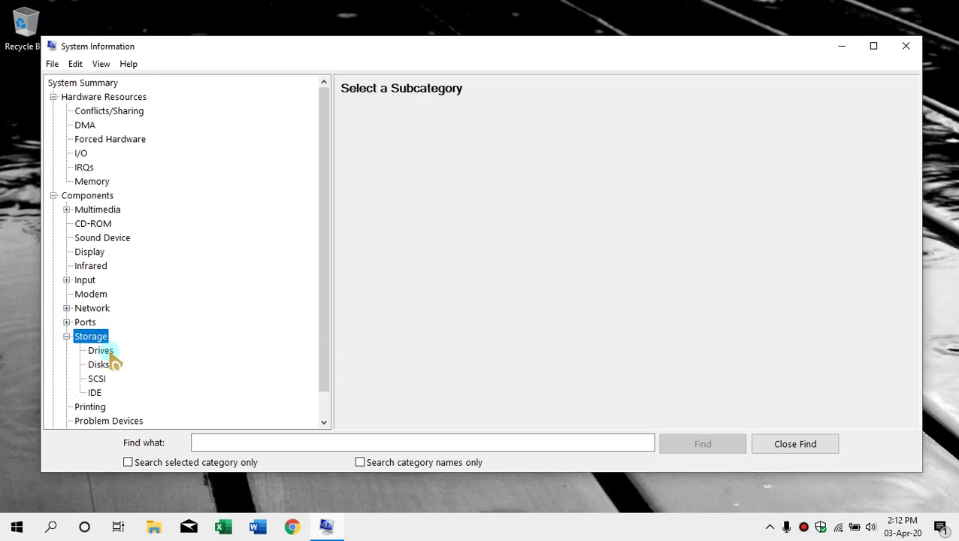
{"action": "left_click", "coordinate": [100, 352]}
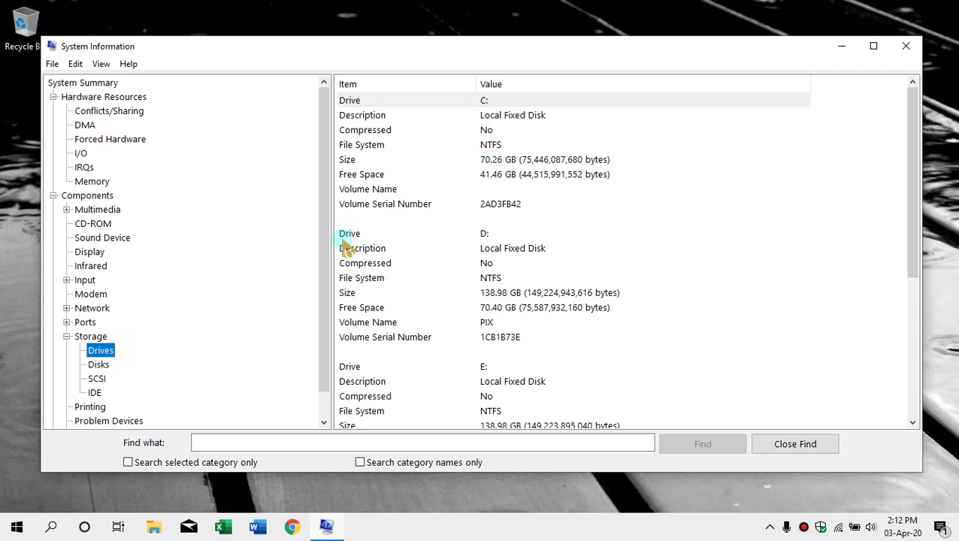
{"action": "scroll", "coordinate": [537, 257], "scroll_direction": "down", "scroll_amount": 2}
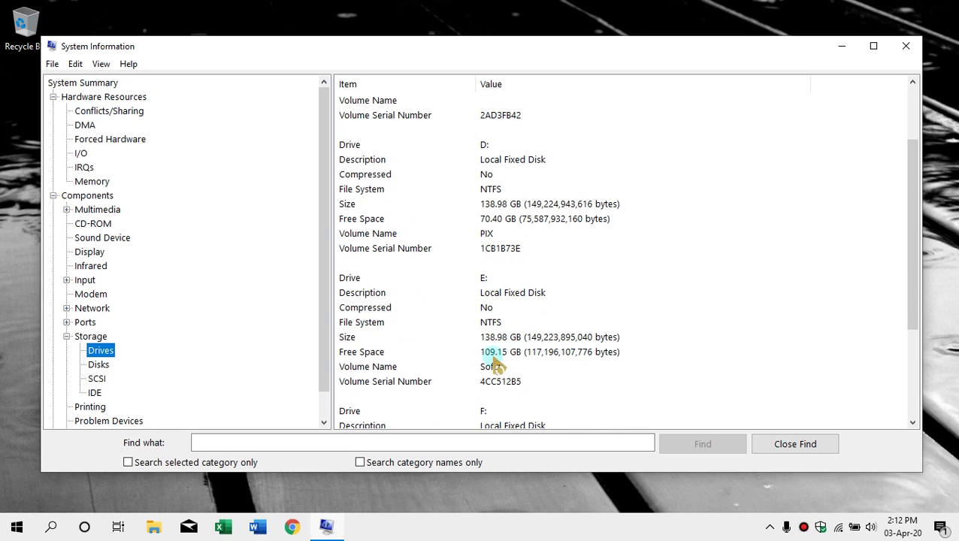
{"action": "scroll", "coordinate": [494, 353], "scroll_direction": "down", "scroll_amount": 1}
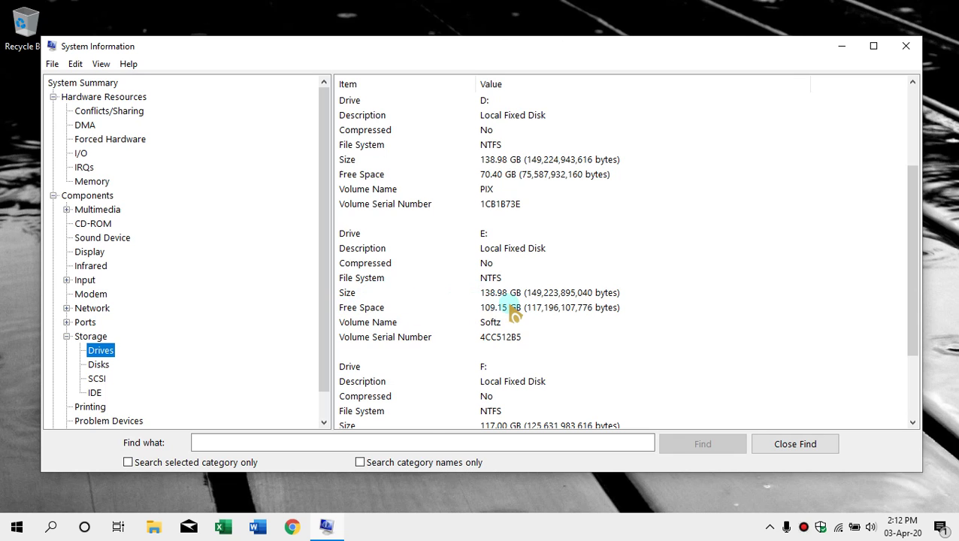
{"action": "scroll", "coordinate": [500, 308], "scroll_direction": "down", "scroll_amount": 2}
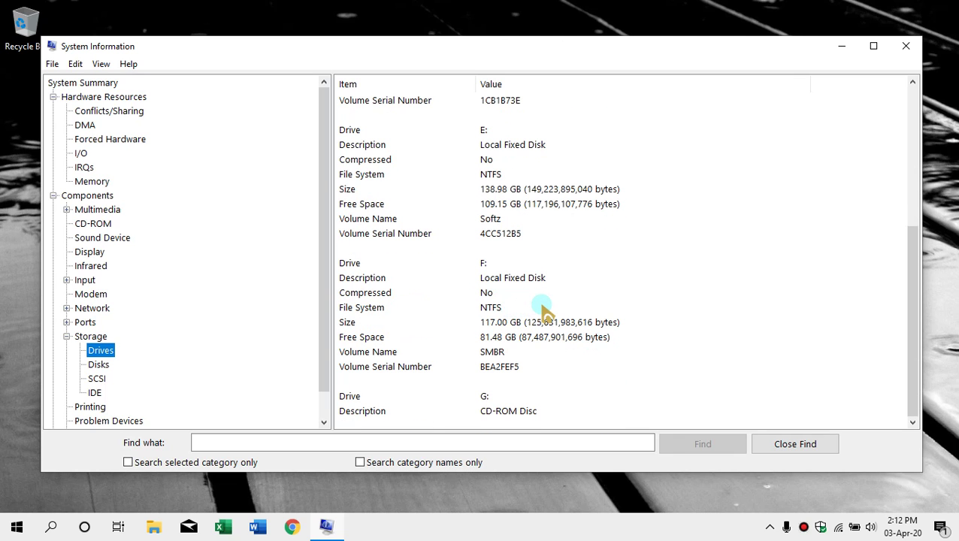
{"action": "scroll", "coordinate": [545, 309], "scroll_direction": "up", "scroll_amount": 5}
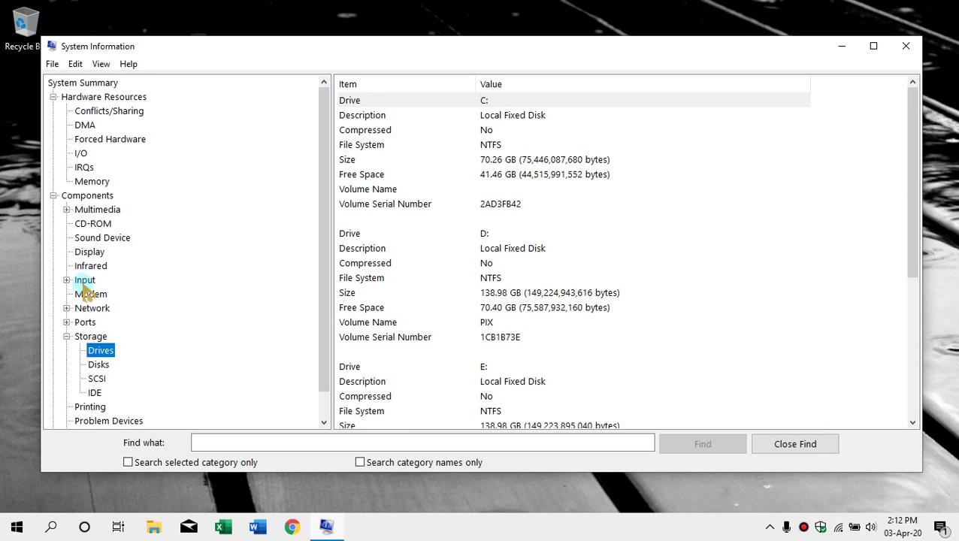
Review the Display, Sound Device and Multimedia > Audio Codecs pages.
{"action": "left_click", "coordinate": [88, 253]}
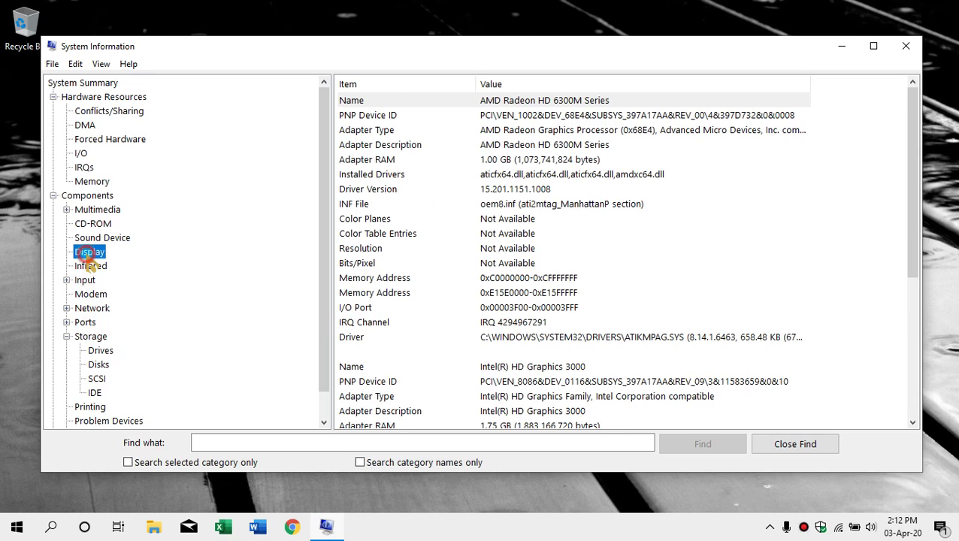
{"action": "left_click", "coordinate": [98, 239]}
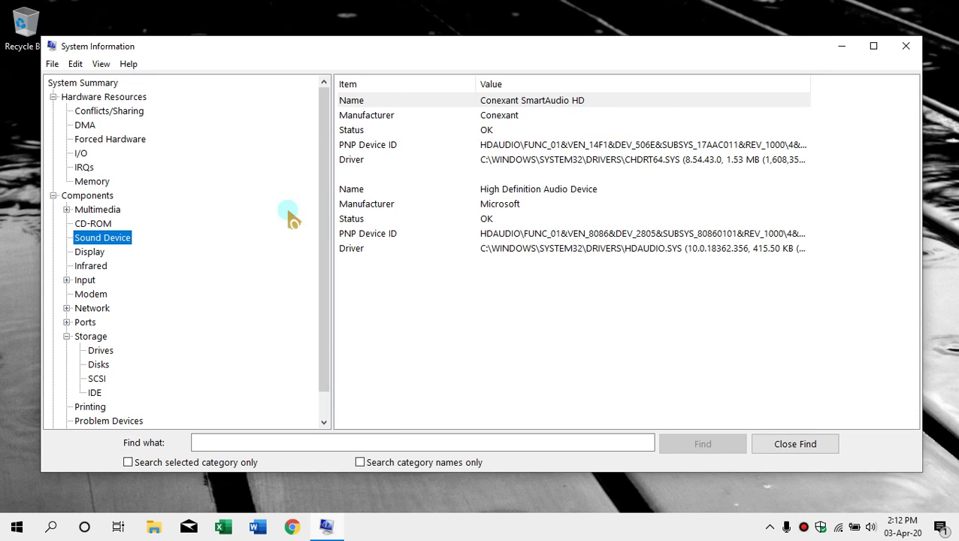
{"action": "double_click", "coordinate": [103, 211]}
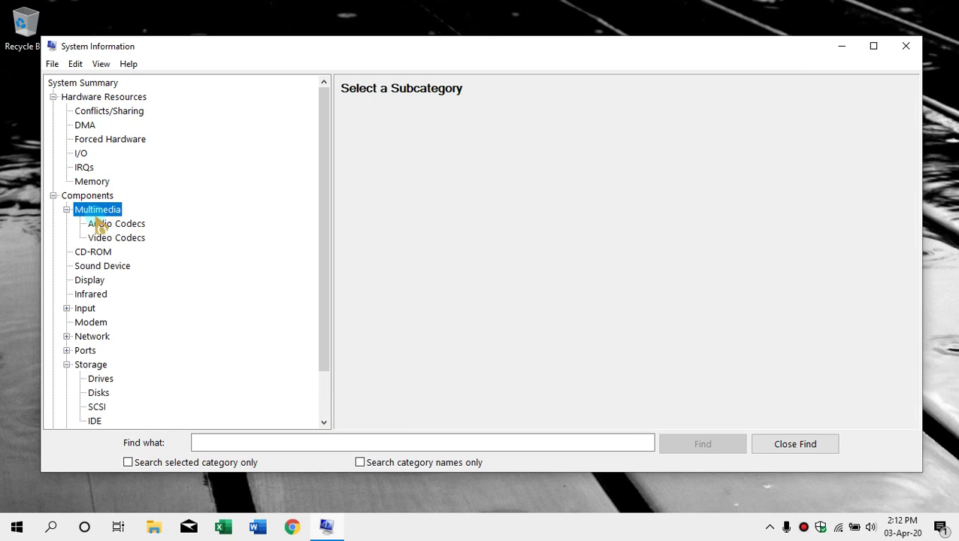
{"action": "left_click", "coordinate": [98, 223]}
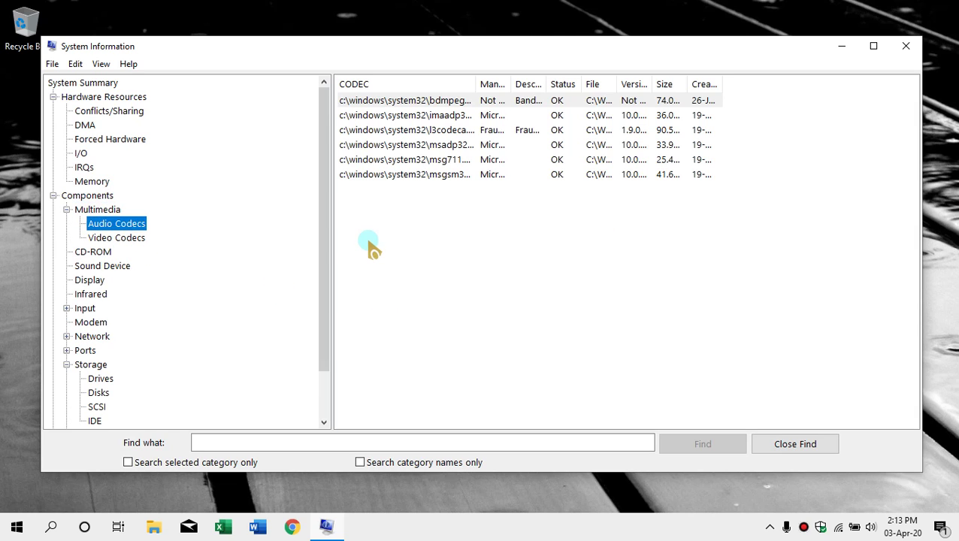
Check the CD-ROM drive and the USB controllers list, then collapse Storage.
{"action": "left_click", "coordinate": [91, 253]}
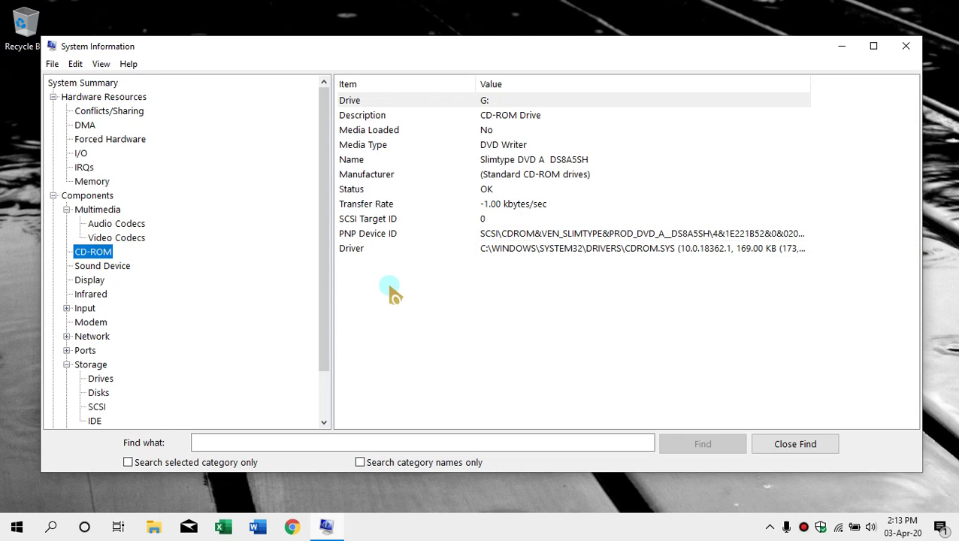
{"action": "scroll", "coordinate": [154, 335], "scroll_direction": "down", "scroll_amount": 2}
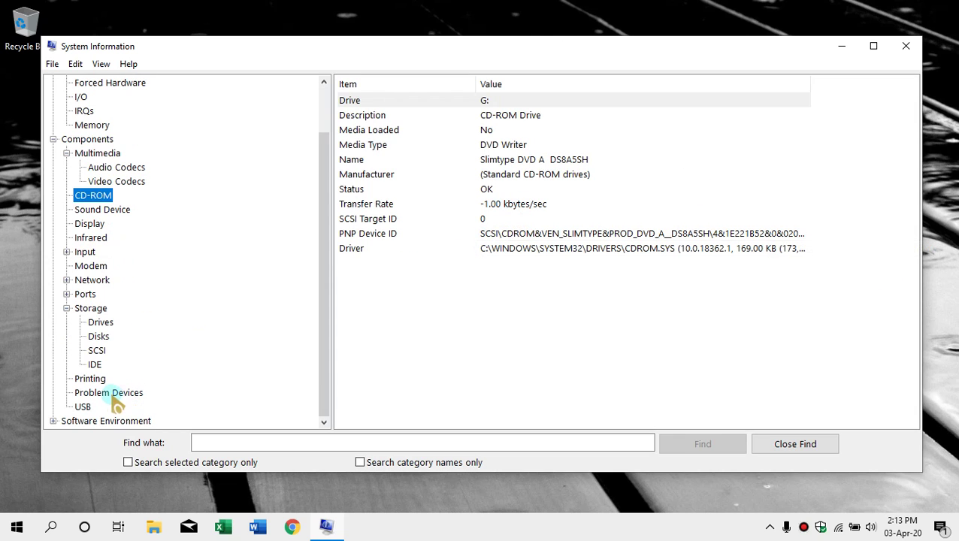
{"action": "left_click", "coordinate": [77, 407]}
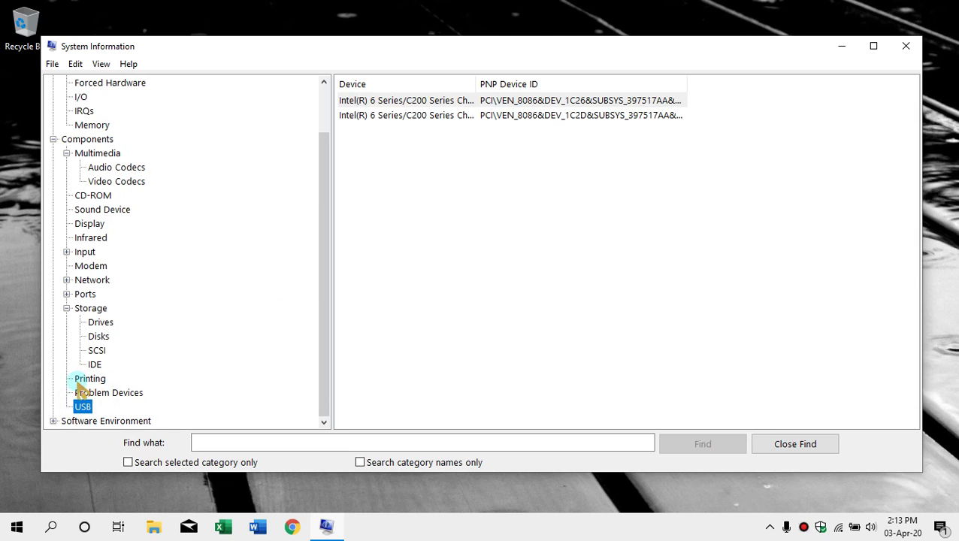
{"action": "left_click", "coordinate": [67, 309]}
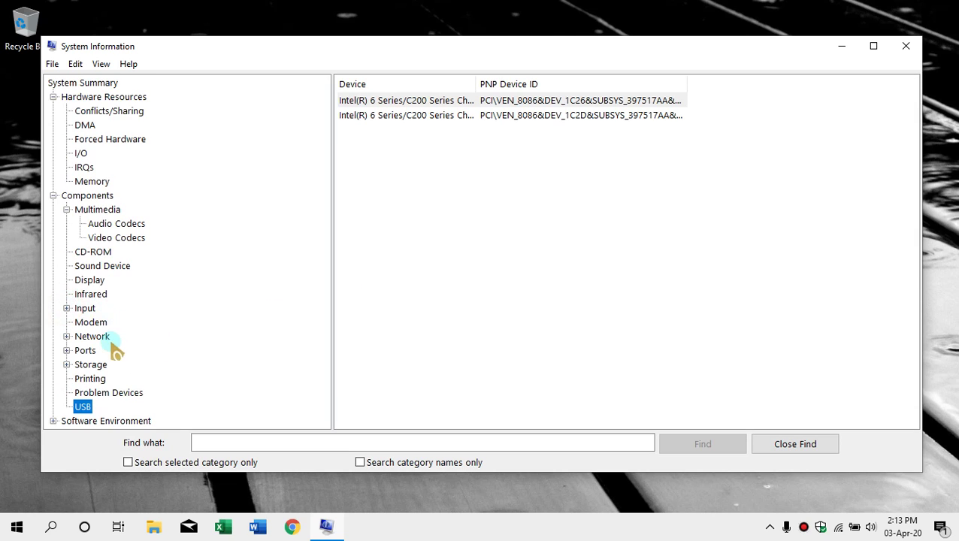
Expand Software Environment and view Program Groups, Startup Programs, then Loaded Modules.
{"action": "left_click", "coordinate": [53, 421]}
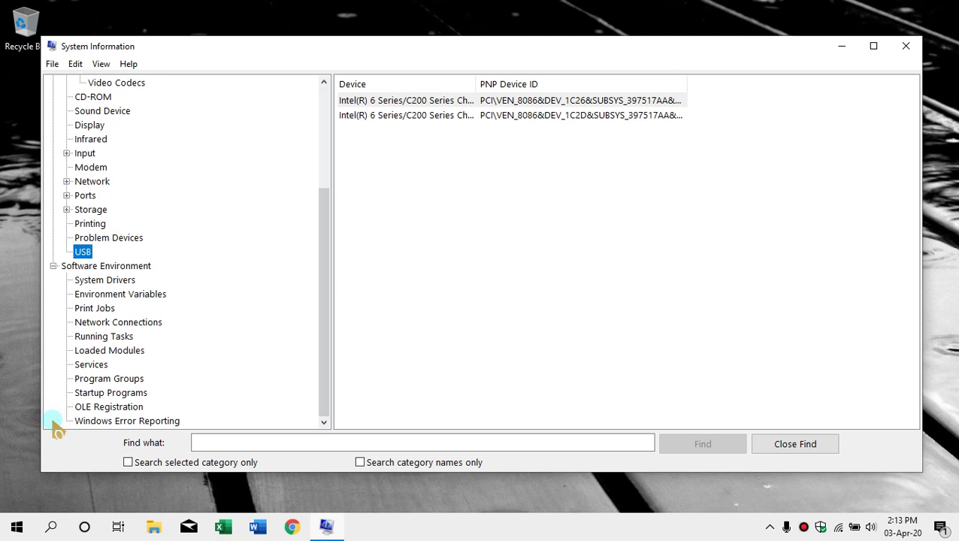
{"action": "left_click", "coordinate": [106, 379]}
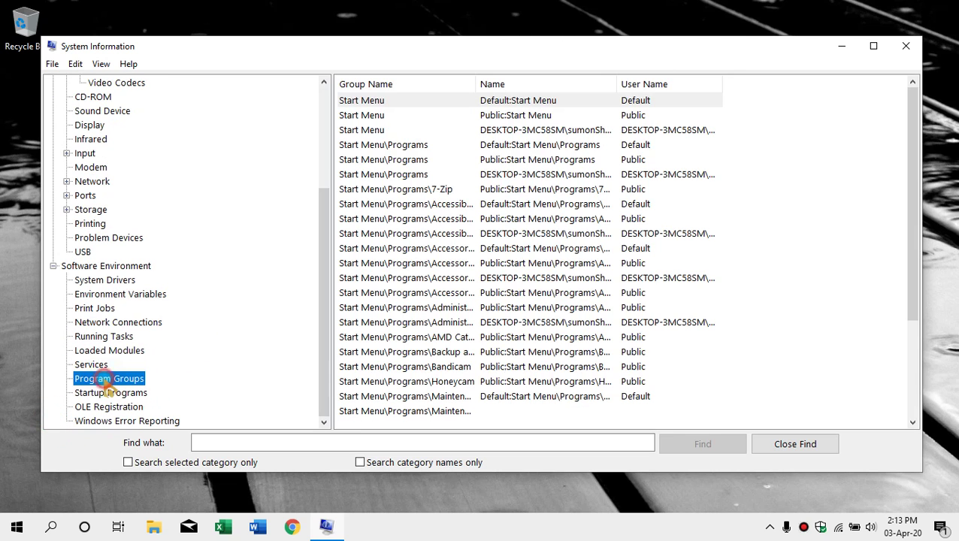
{"action": "scroll", "coordinate": [484, 309], "scroll_direction": "down", "scroll_amount": 2}
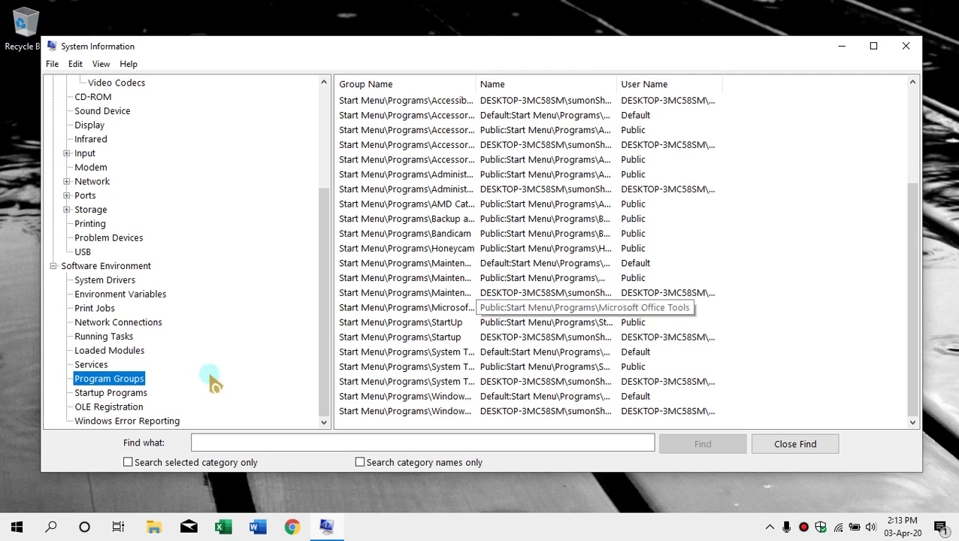
{"action": "left_click", "coordinate": [112, 394]}
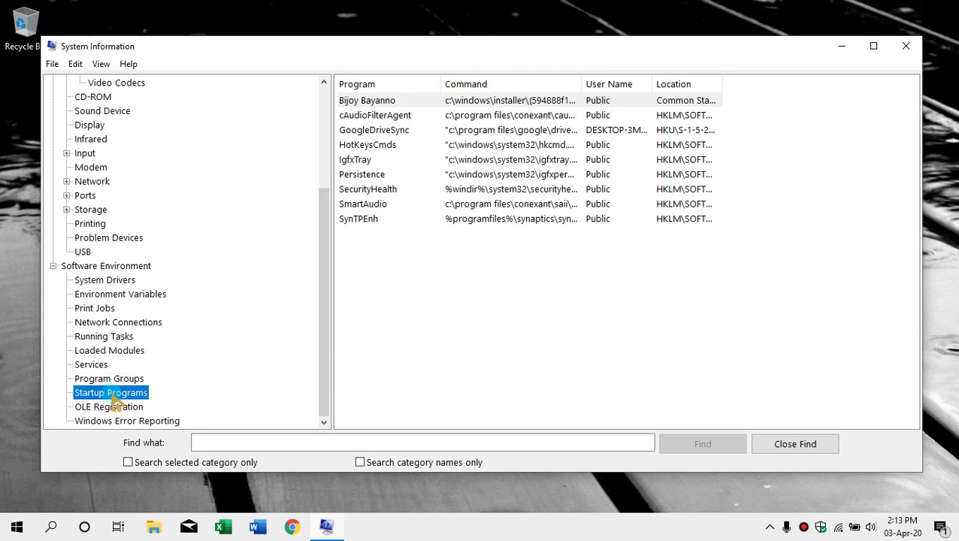
{"action": "left_click", "coordinate": [96, 350]}
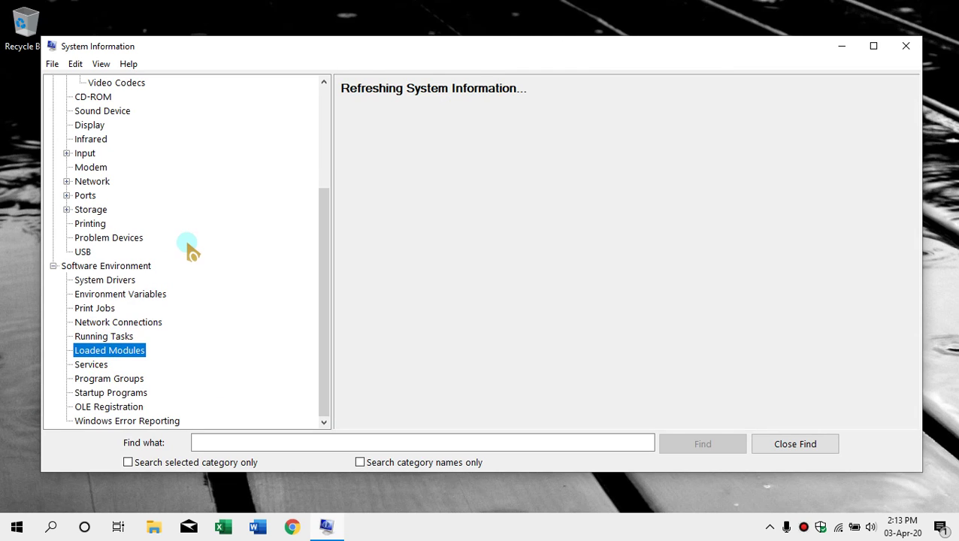
{"action": "scroll", "coordinate": [190, 248], "scroll_direction": "up", "scroll_amount": 4}
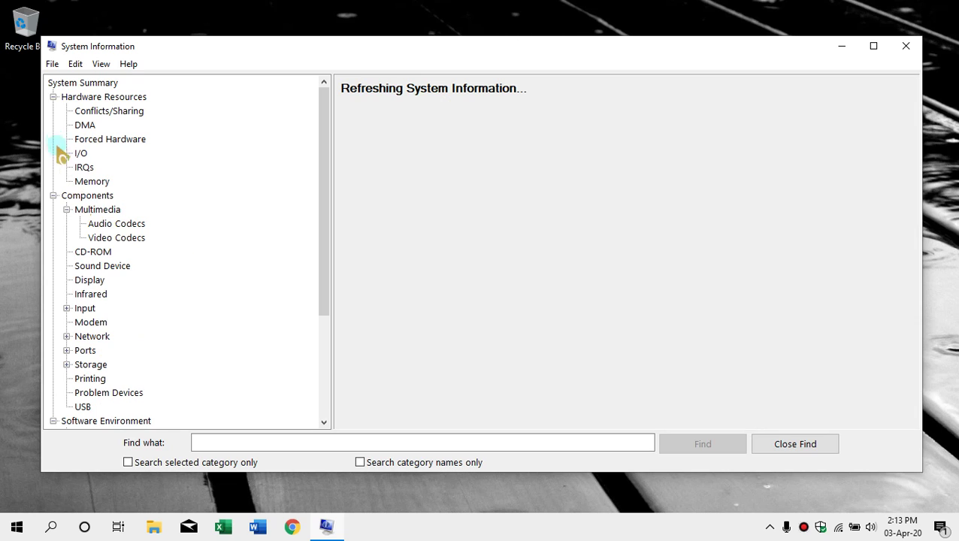
Collapse the Hardware Resources, Components and Software Environment branches and scroll through the System Summary.
{"action": "left_click", "coordinate": [53, 97]}
{"action": "left_click", "coordinate": [54, 110]}
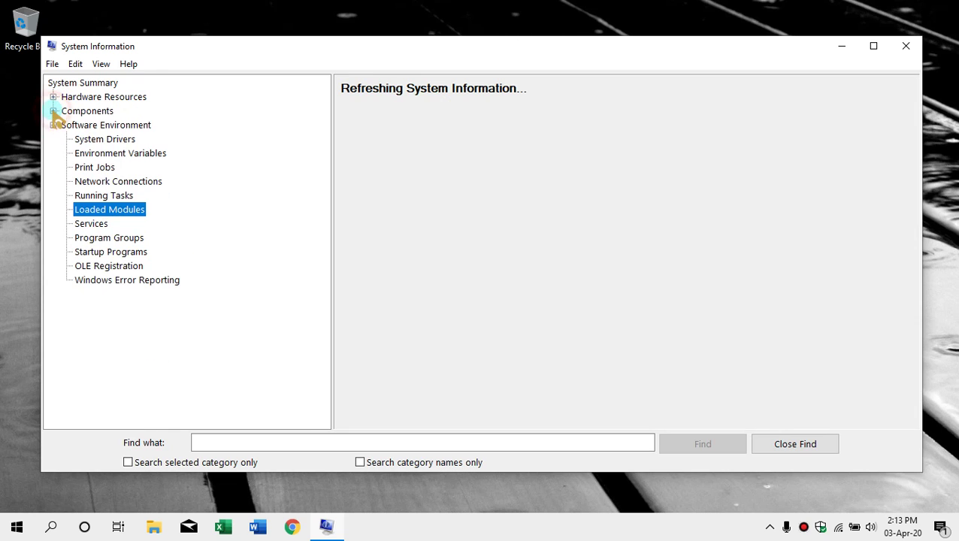
{"action": "left_click", "coordinate": [54, 124]}
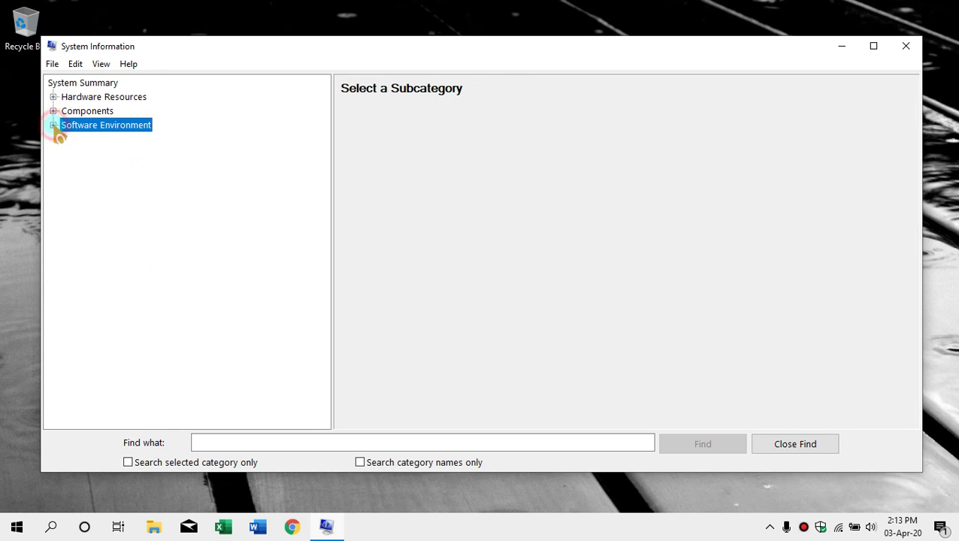
{"action": "left_click", "coordinate": [66, 84]}
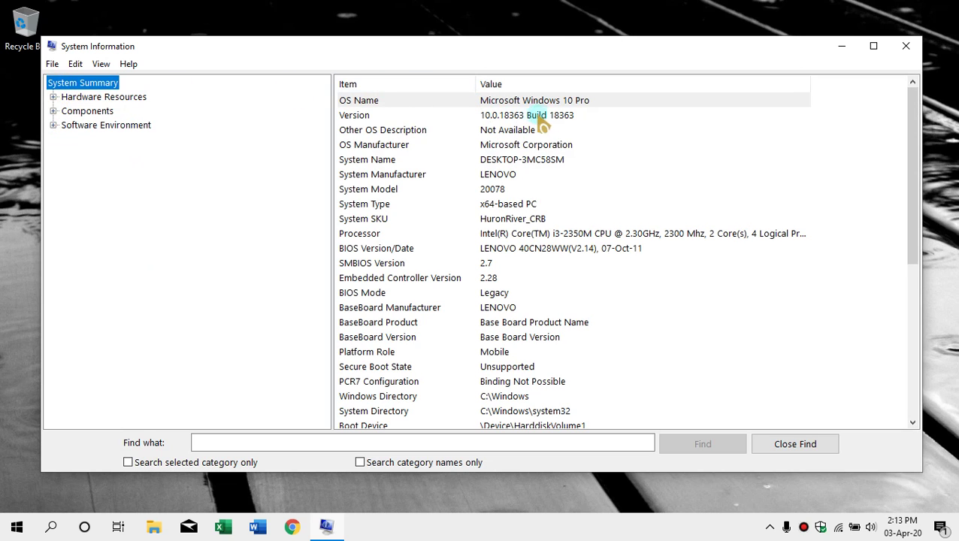
{"action": "scroll", "coordinate": [527, 309], "scroll_direction": "down", "scroll_amount": 6}
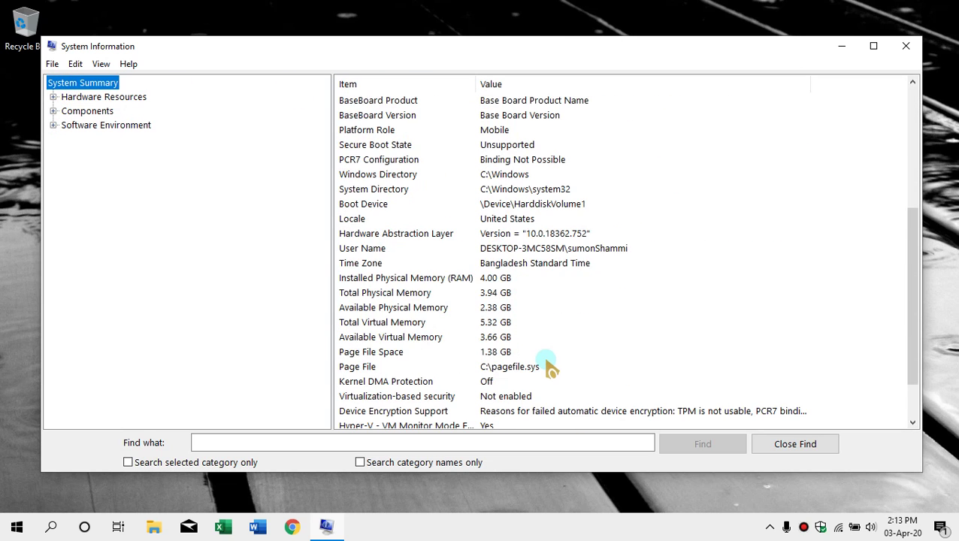
{"action": "scroll", "coordinate": [560, 323], "scroll_direction": "down", "scroll_amount": 1}
{"action": "scroll", "coordinate": [481, 300], "scroll_direction": "up", "scroll_amount": 7}
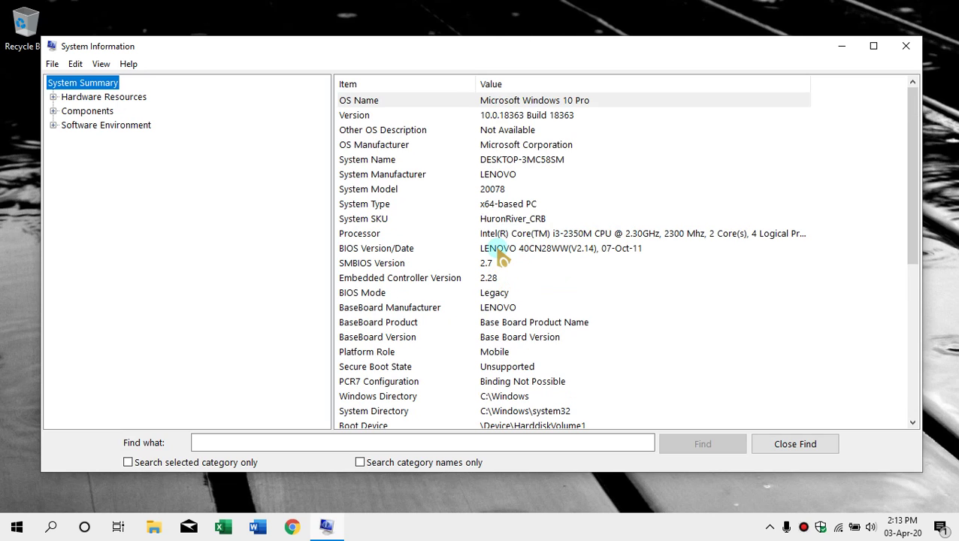
Expand Hardware Resources and go through Conflicts/Sharing to the DMA page showing Channel 4.
{"action": "left_click", "coordinate": [84, 98]}
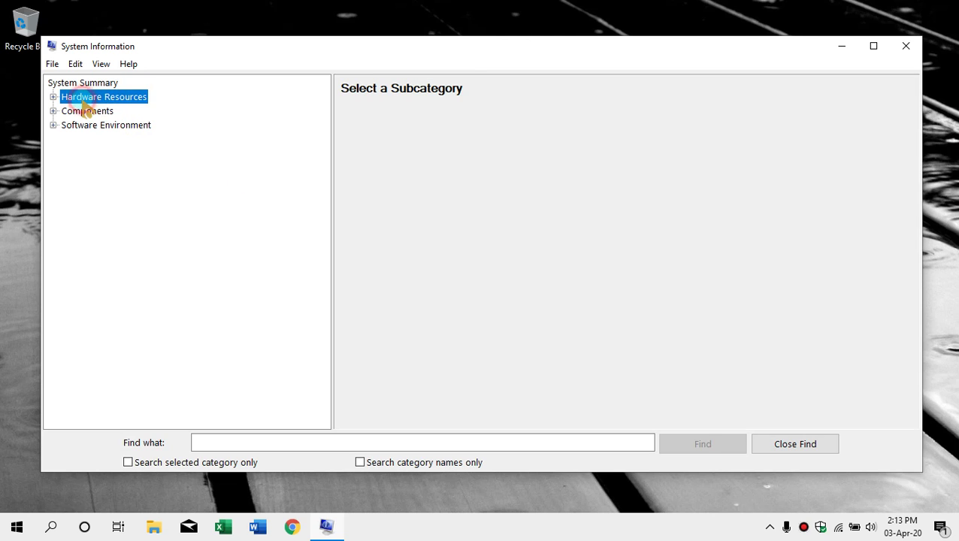
{"action": "left_click", "coordinate": [54, 97]}
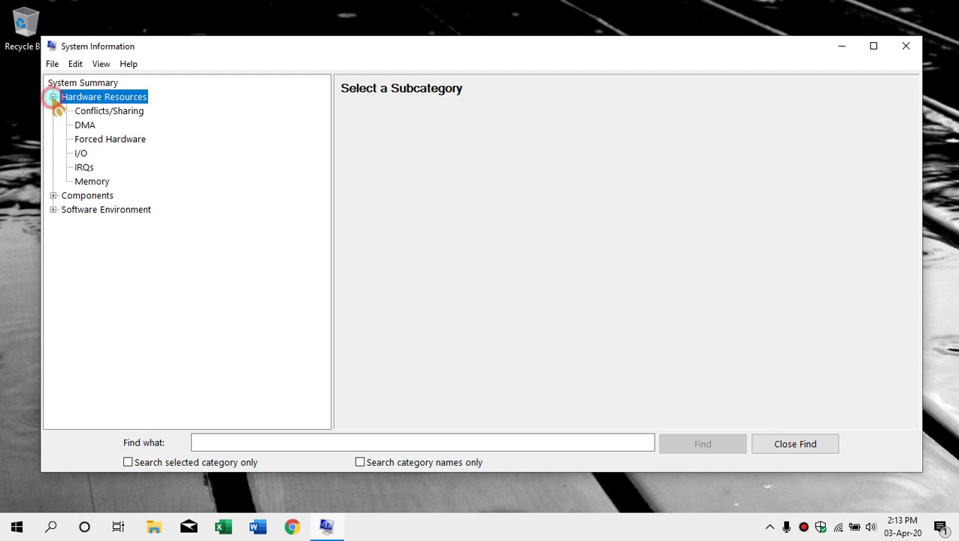
{"action": "left_click", "coordinate": [91, 112]}
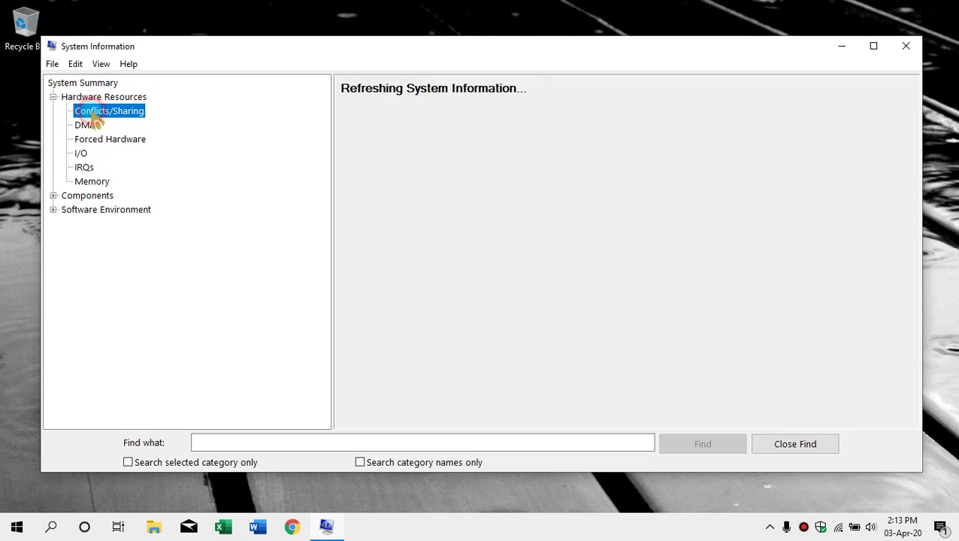
{"action": "left_click", "coordinate": [85, 125]}
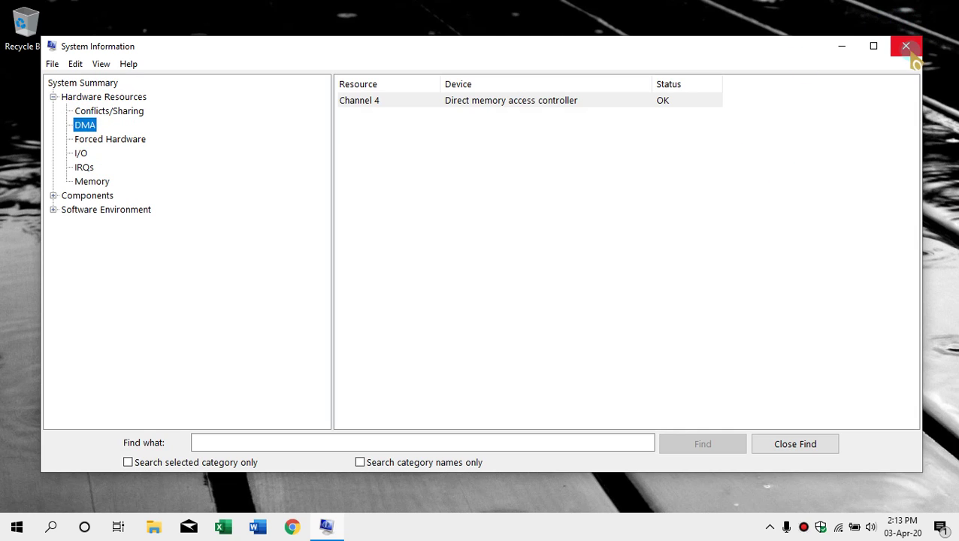
Export the DMA report as text file msinfo32 in Documents, then close System Information.
{"action": "left_click", "coordinate": [52, 64]}
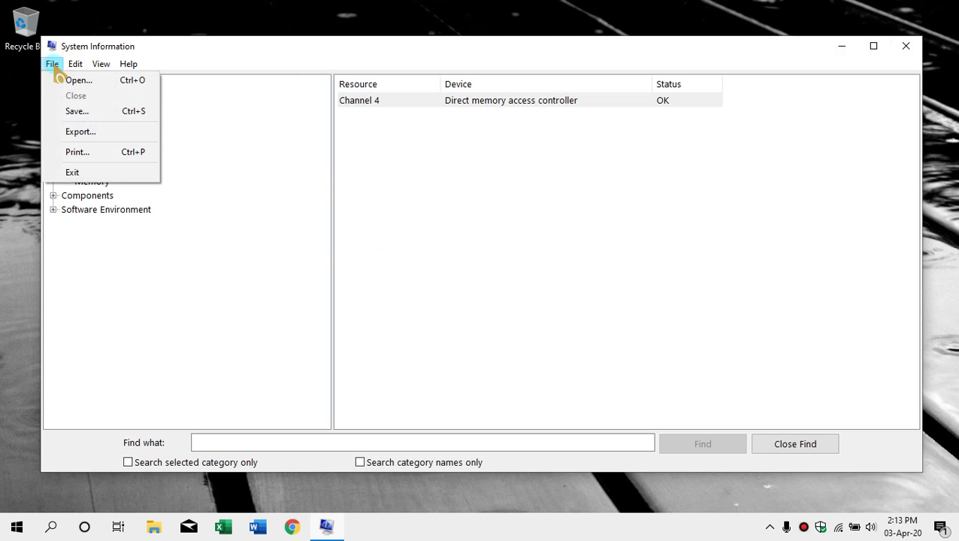
{"action": "left_click", "coordinate": [84, 132]}
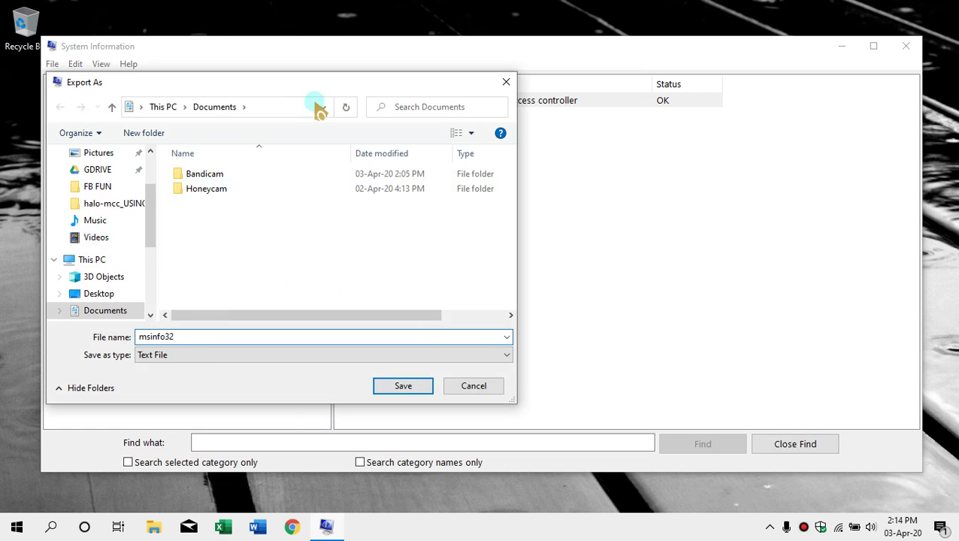
{"action": "left_click", "coordinate": [410, 387]}
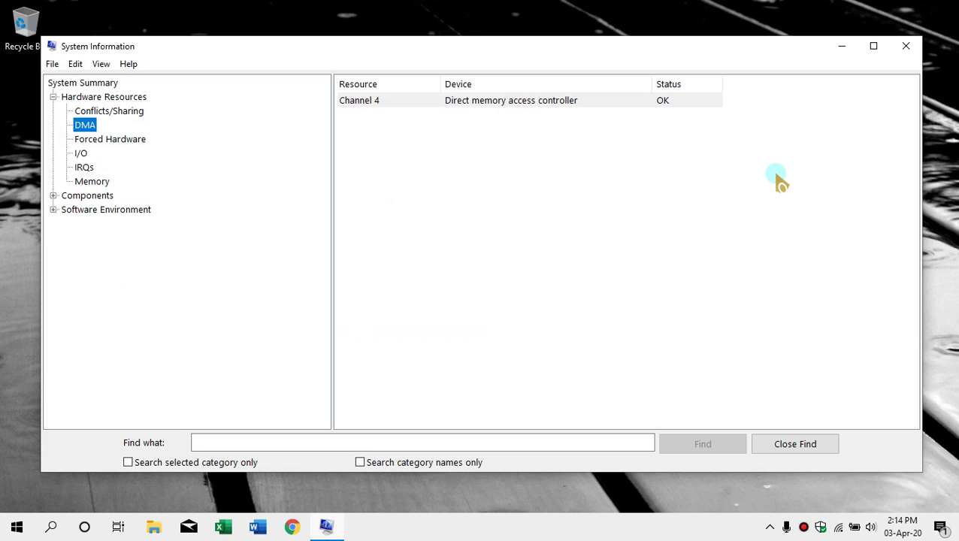
{"action": "left_click", "coordinate": [904, 47]}
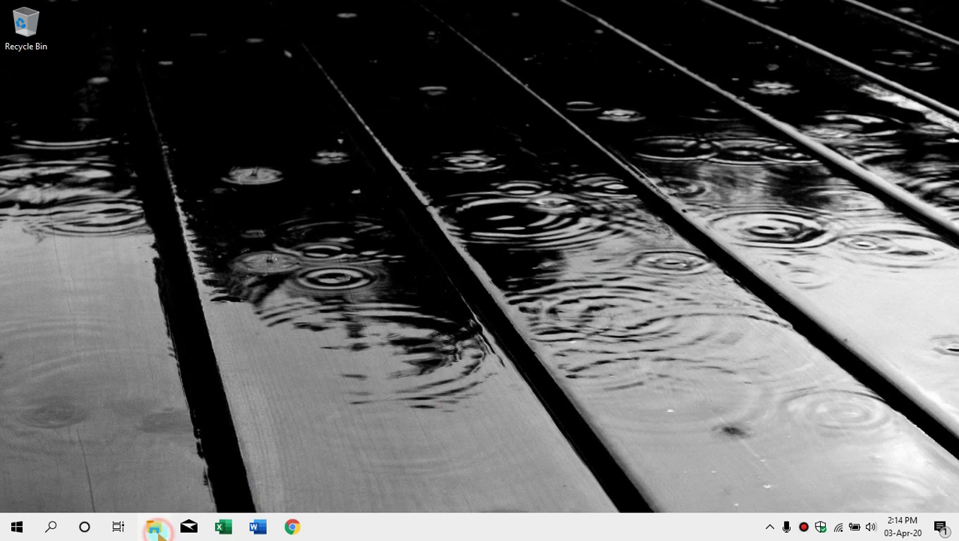
{"action": "left_click", "coordinate": [157, 530]}
Open the msinfo32 report from Documents in Notepad, then close Notepad and File Explorer.
{"action": "left_click", "coordinate": [171, 192]}
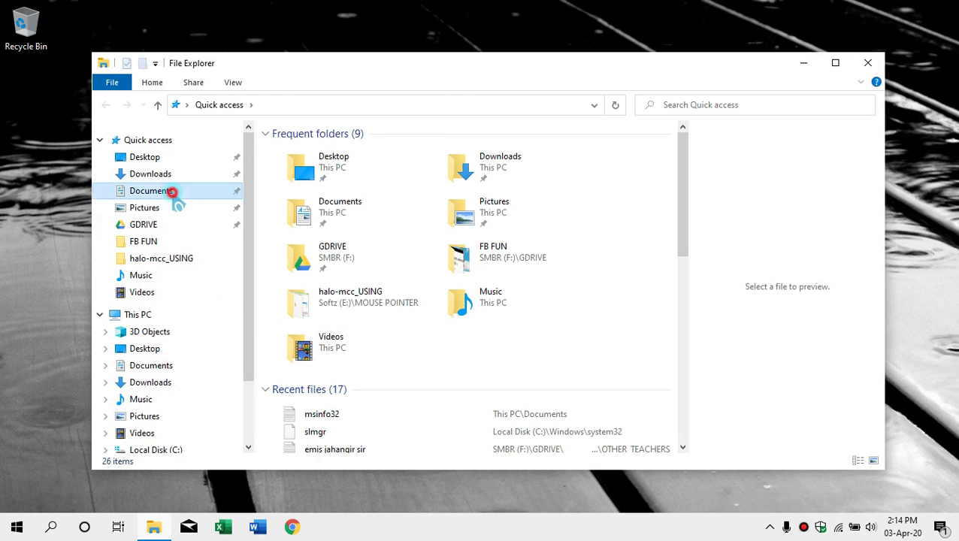
{"action": "left_click", "coordinate": [304, 180]}
{"action": "double_click", "coordinate": [354, 183]}
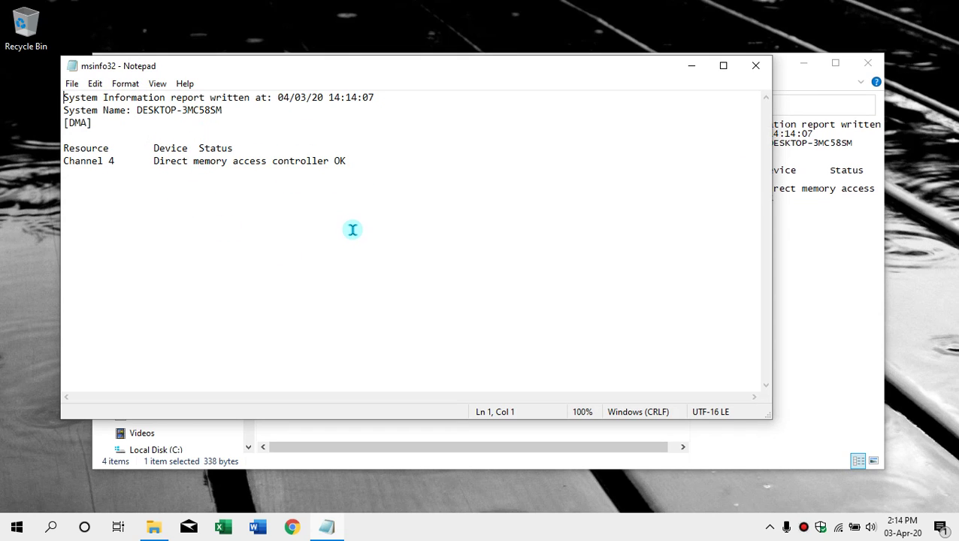
{"action": "left_click", "coordinate": [756, 65]}
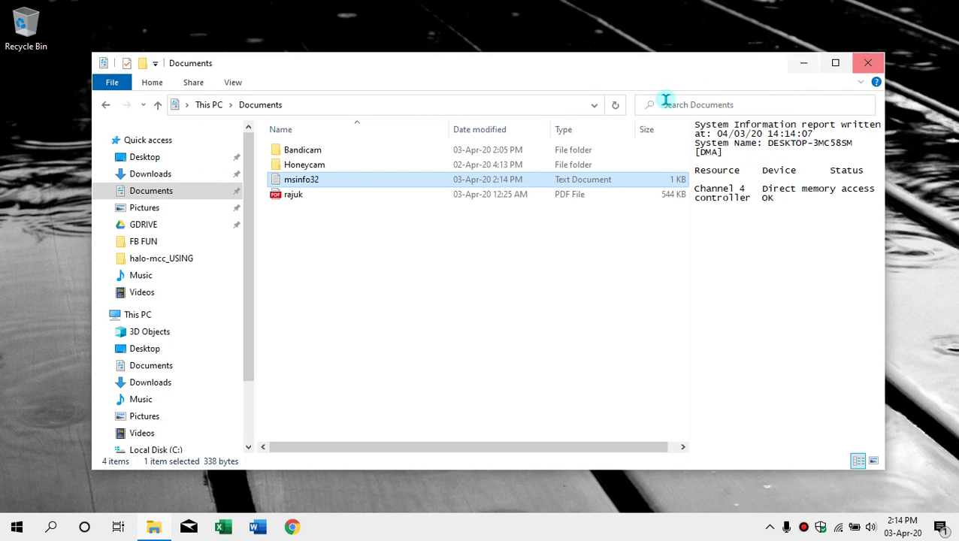
{"action": "left_click", "coordinate": [868, 62]}
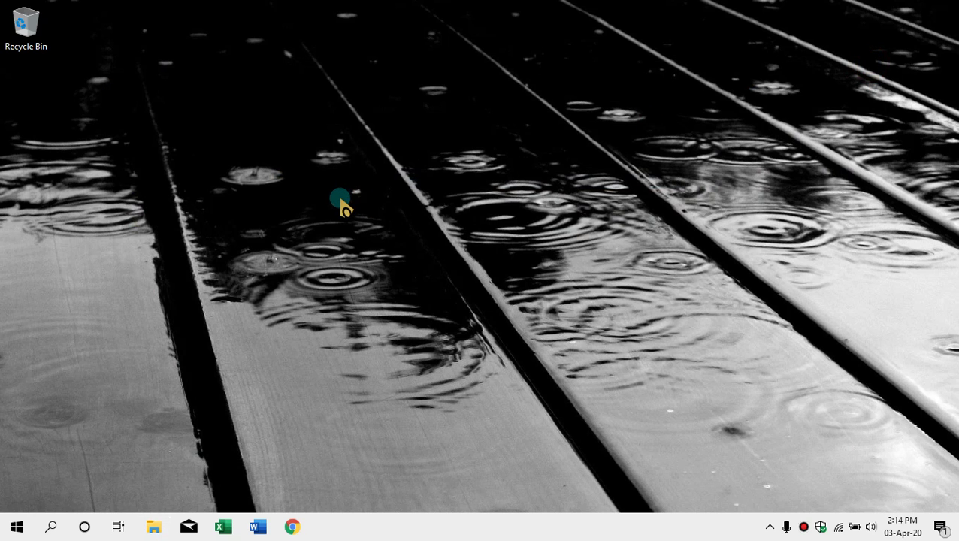
Launch dxdiag from the Run box and accept the driver digital signature check.
{"action": "key", "text": "super+r"}
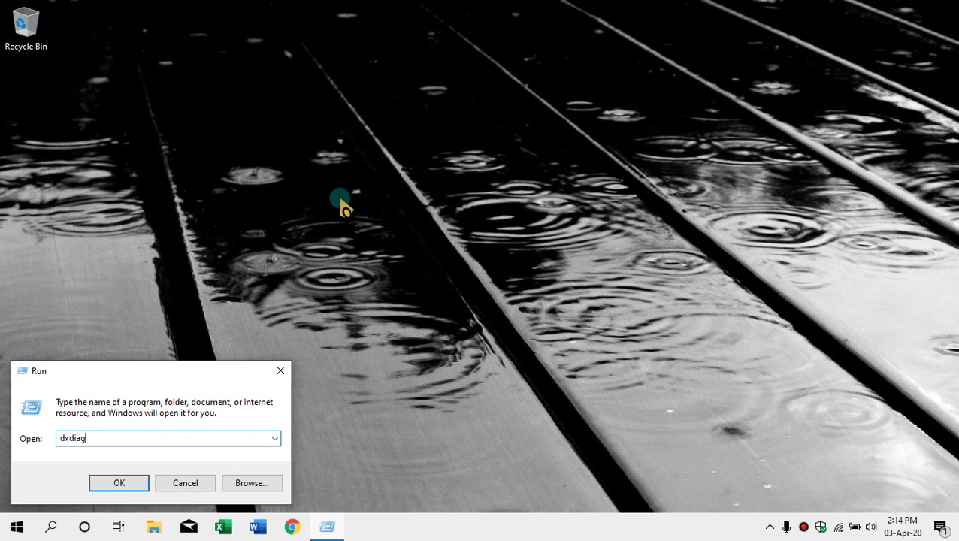
{"action": "key", "text": "Return"}
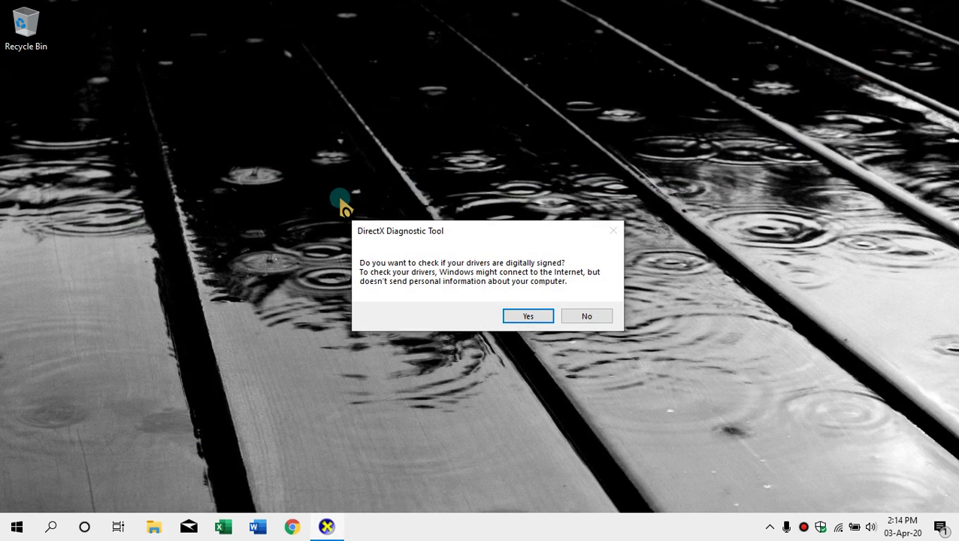
{"action": "key", "text": "Return"}
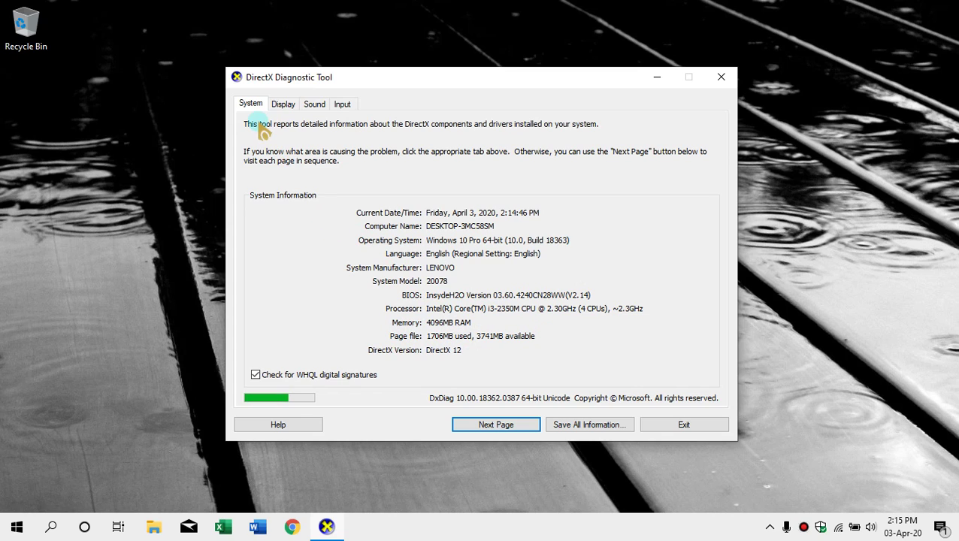
Check the Sound and Input tabs, then return to Display details for Intel HD Graphics 3000.
{"action": "left_click", "coordinate": [283, 105]}
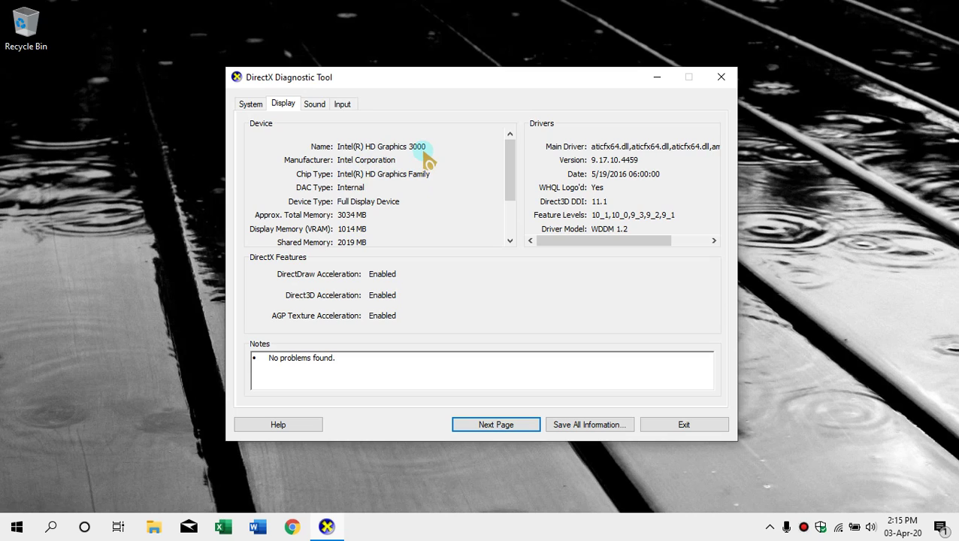
{"action": "left_click", "coordinate": [314, 105]}
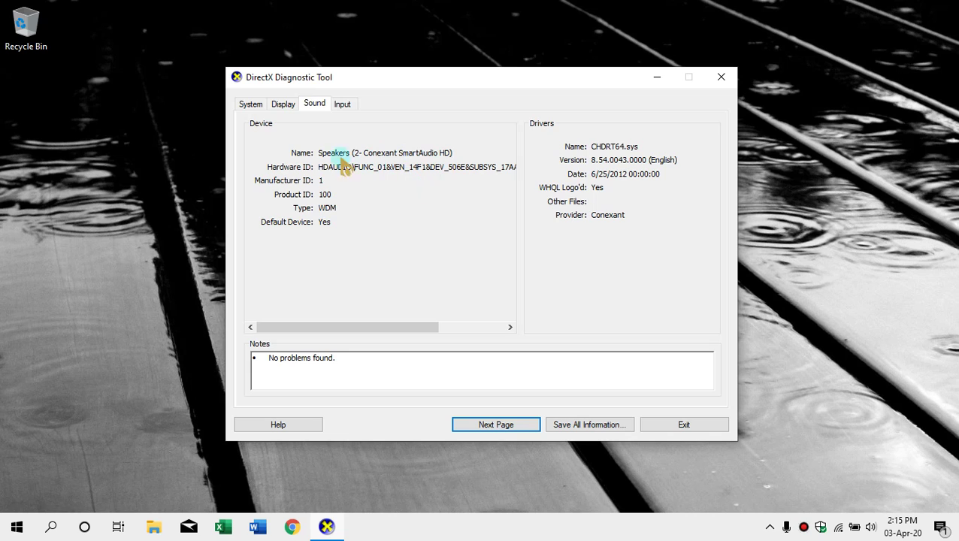
{"action": "left_click", "coordinate": [340, 105]}
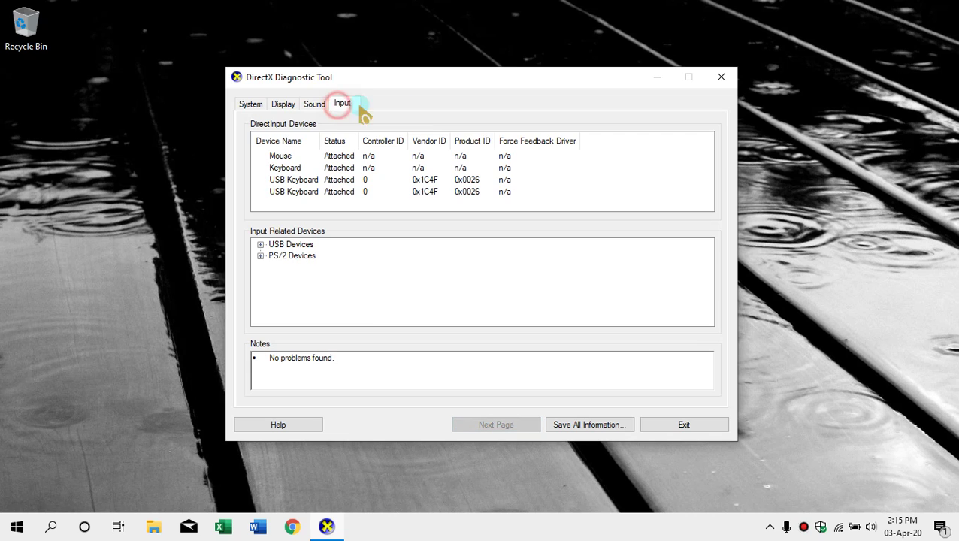
{"action": "left_click", "coordinate": [283, 106]}
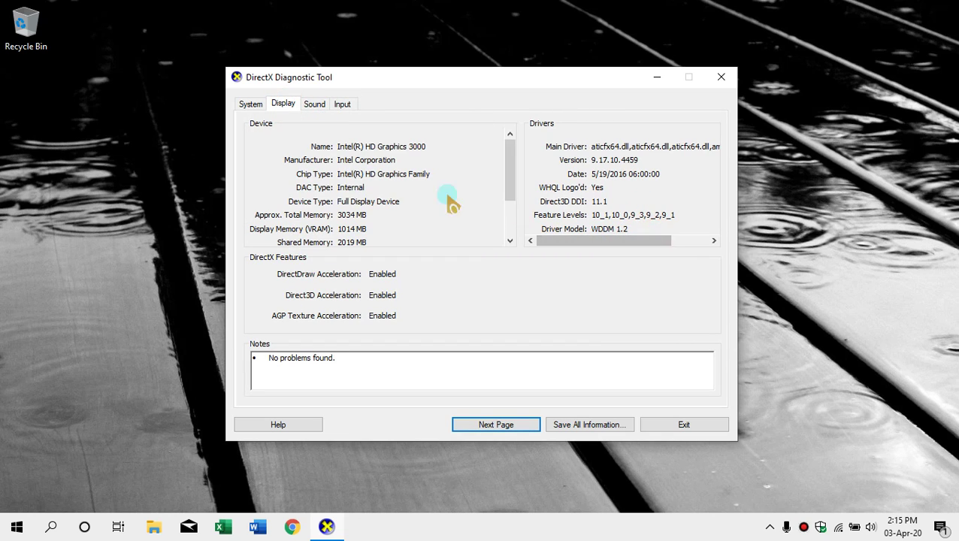
{"action": "left_click_drag", "start_coordinate": [514, 186], "coordinate": [510, 233]}
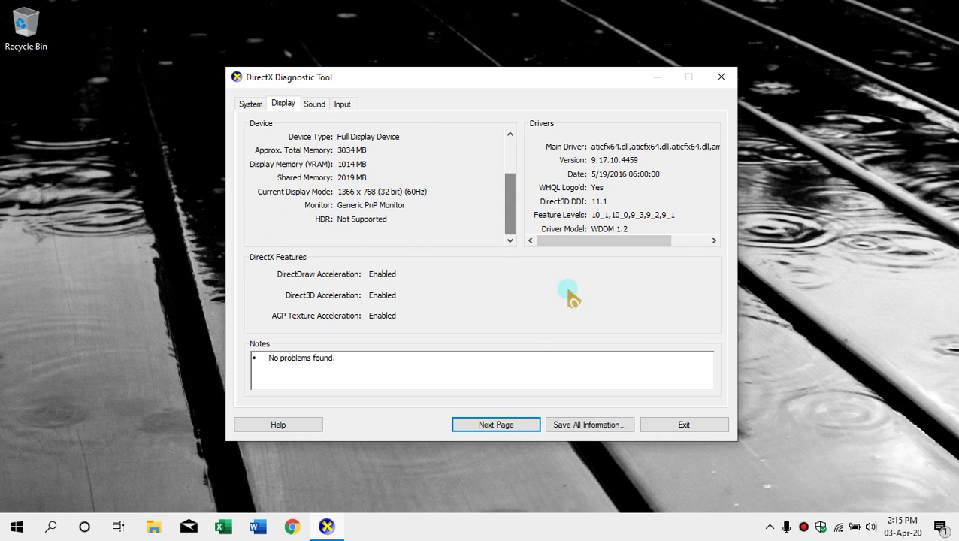
Save all diagnostic information as DxDiag.txt on the Desktop, close DxDiag and open the file.
{"action": "left_click", "coordinate": [587, 427]}
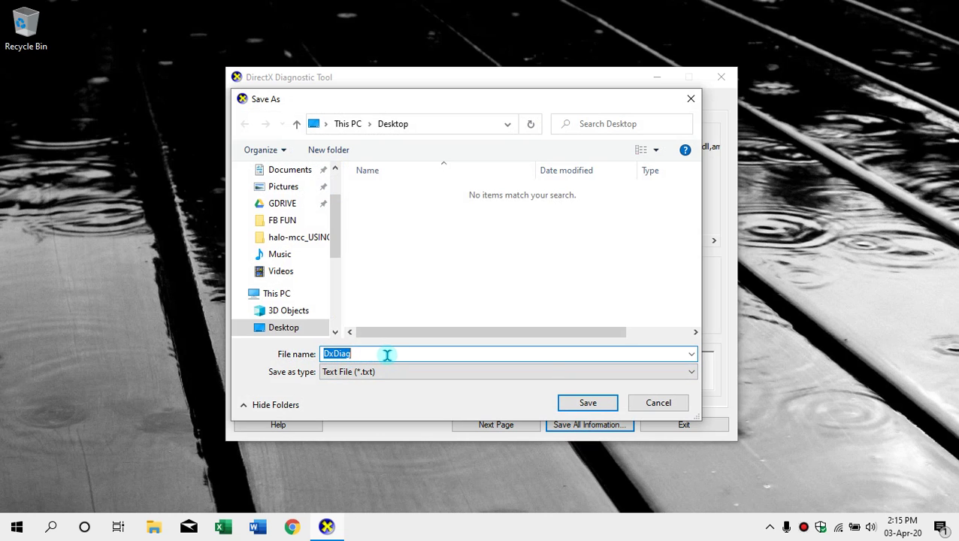
{"action": "left_click", "coordinate": [588, 402]}
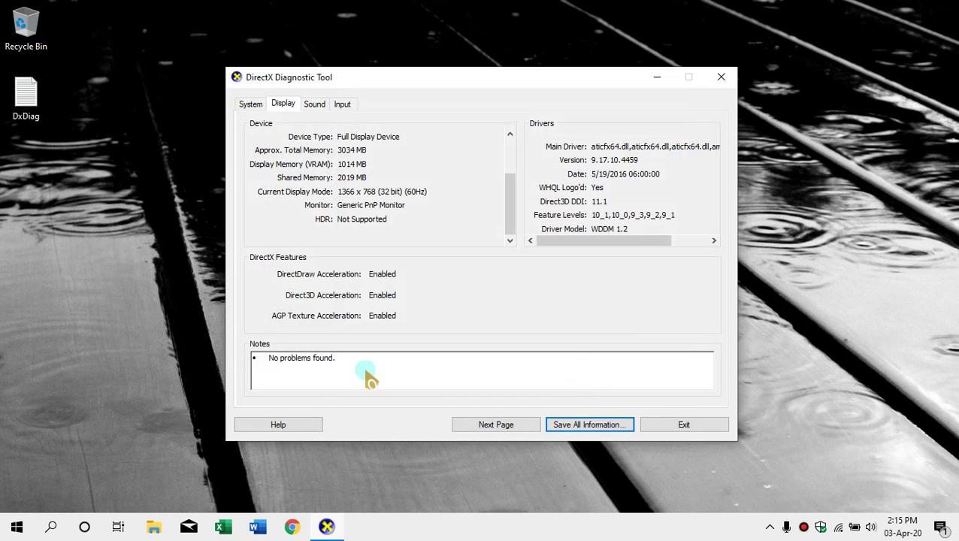
{"action": "left_click", "coordinate": [720, 78]}
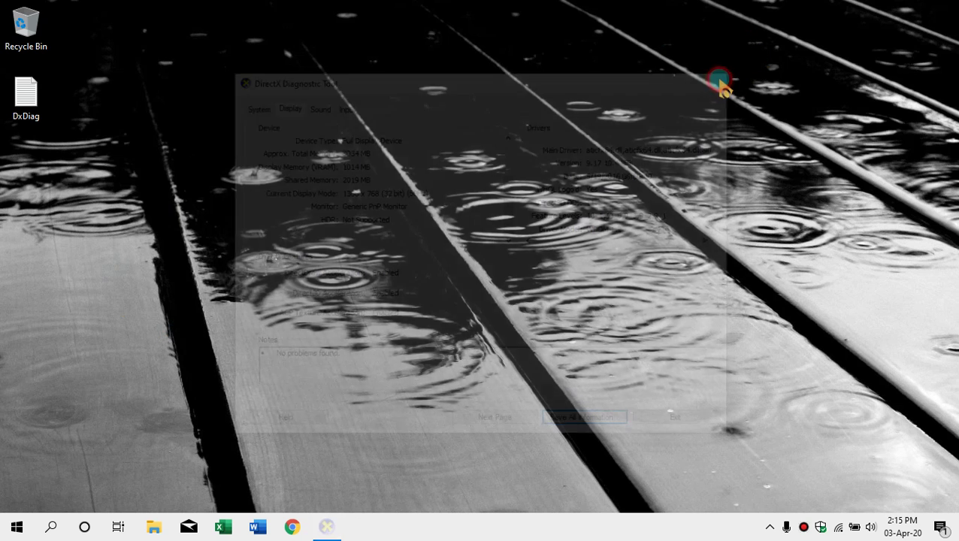
{"action": "double_click", "coordinate": [26, 105]}
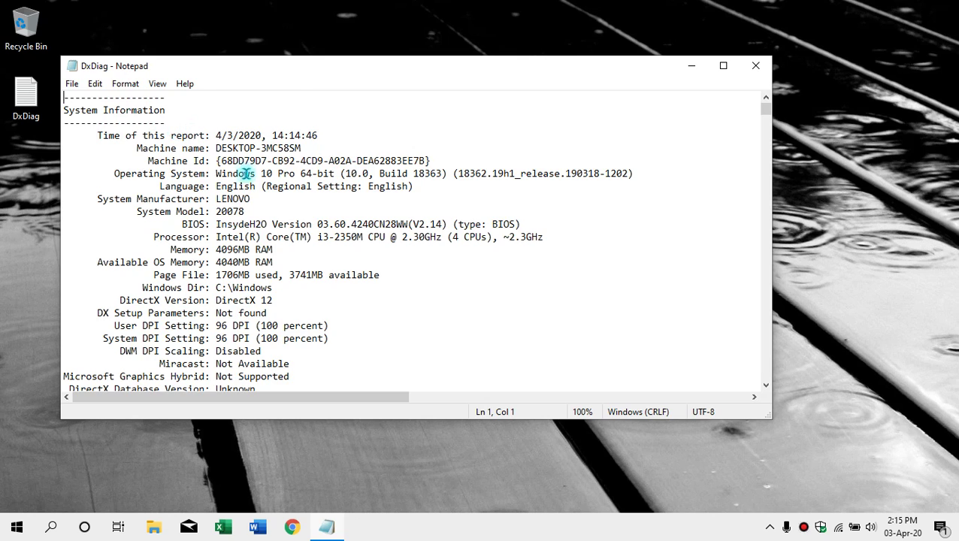
Scroll the DxDiag report from the system summary down to the touchpad driver files, then close Notepad.
{"action": "scroll", "coordinate": [250, 188], "scroll_direction": "down", "scroll_amount": 5}
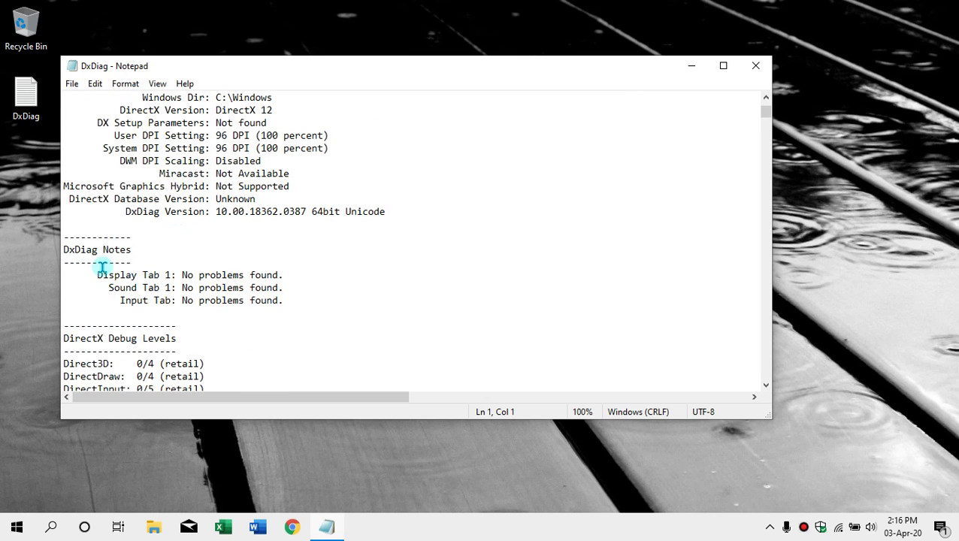
{"action": "scroll", "coordinate": [116, 263], "scroll_direction": "down", "scroll_amount": 2}
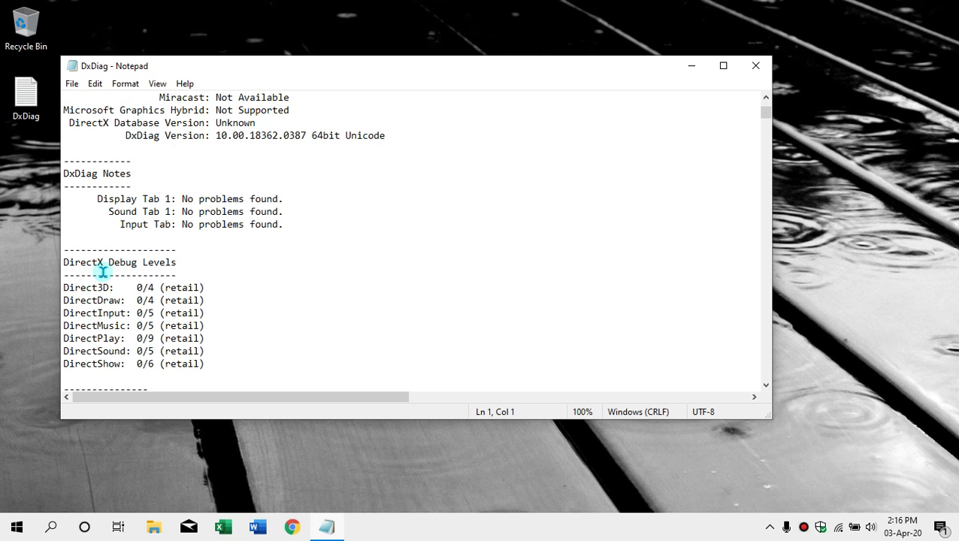
{"action": "scroll", "coordinate": [196, 272], "scroll_direction": "down", "scroll_amount": 7}
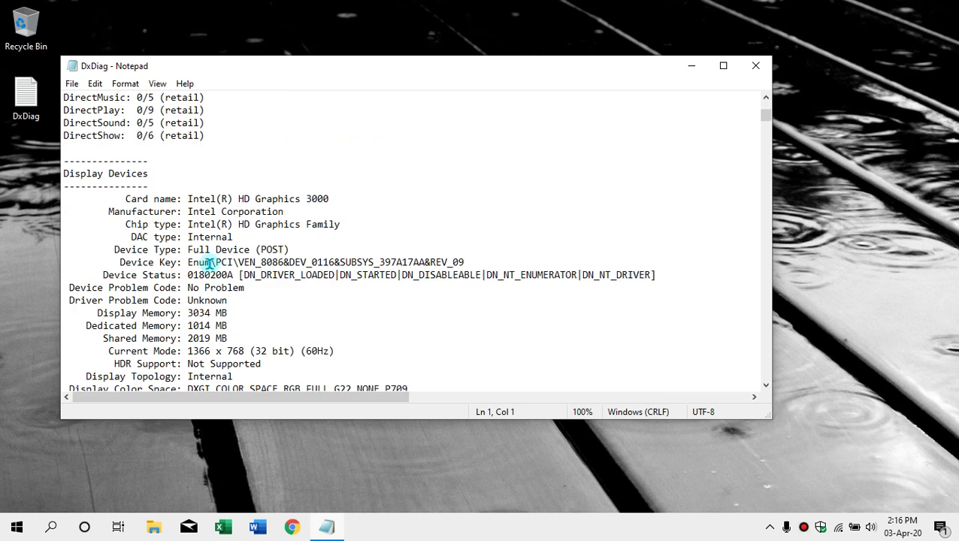
{"action": "scroll", "coordinate": [107, 169], "scroll_direction": "down", "scroll_amount": 8}
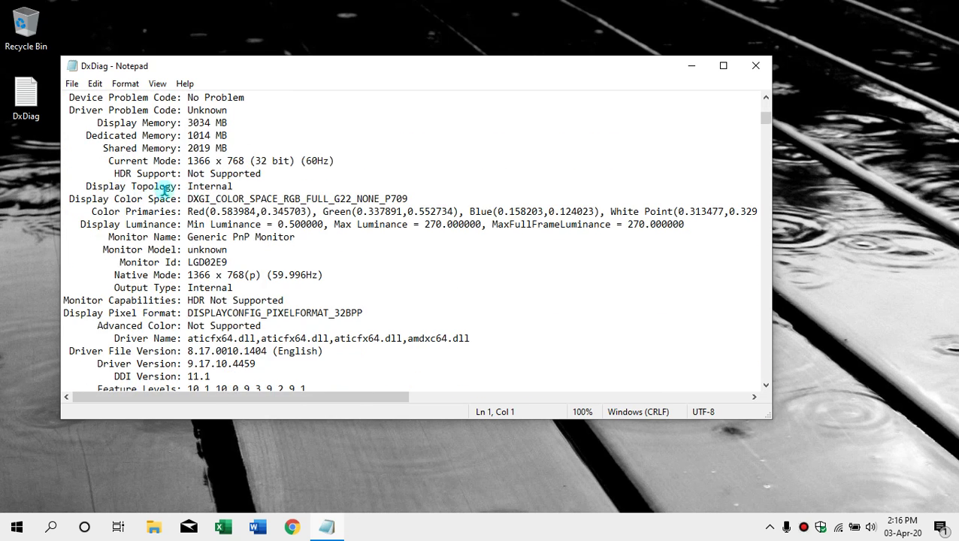
{"action": "scroll", "coordinate": [170, 197], "scroll_direction": "down", "scroll_amount": 15}
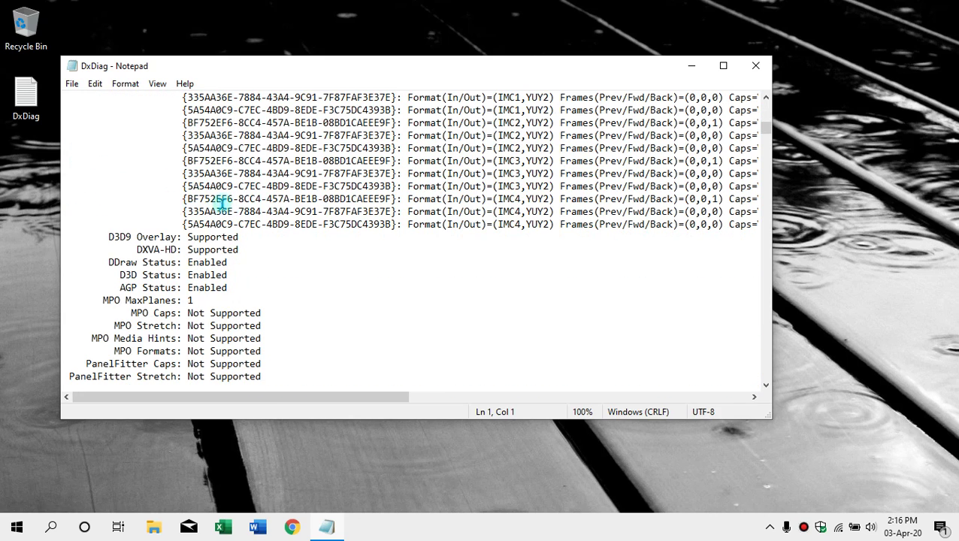
{"action": "scroll", "coordinate": [282, 222], "scroll_direction": "down", "scroll_amount": 5}
{"action": "scroll", "coordinate": [289, 229], "scroll_direction": "down", "scroll_amount": 12}
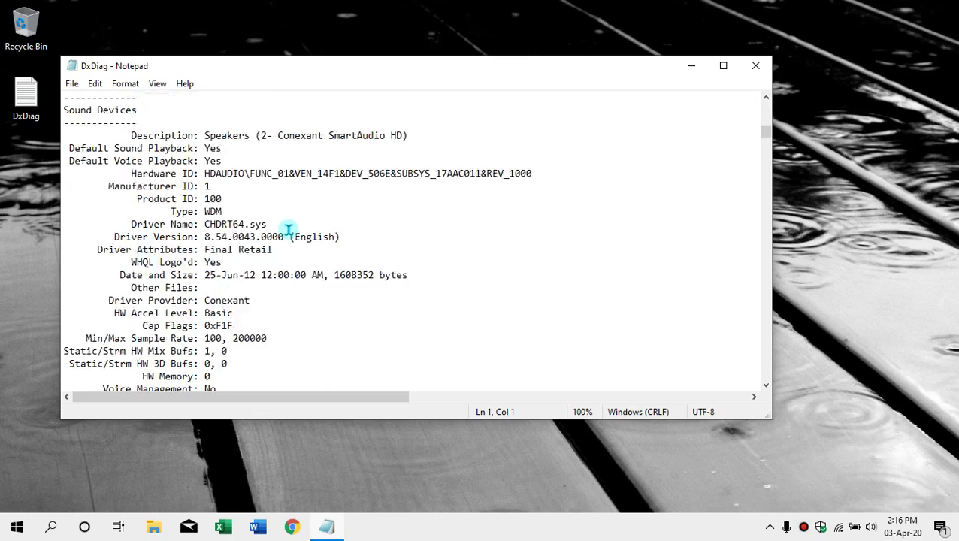
{"action": "scroll", "coordinate": [292, 229], "scroll_direction": "down", "scroll_amount": 5}
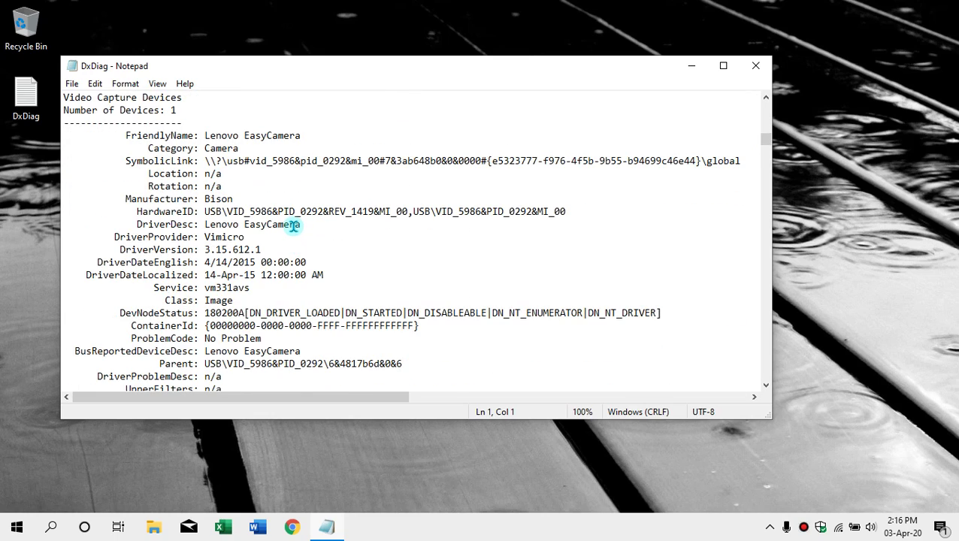
{"action": "scroll", "coordinate": [293, 224], "scroll_direction": "down", "scroll_amount": 20}
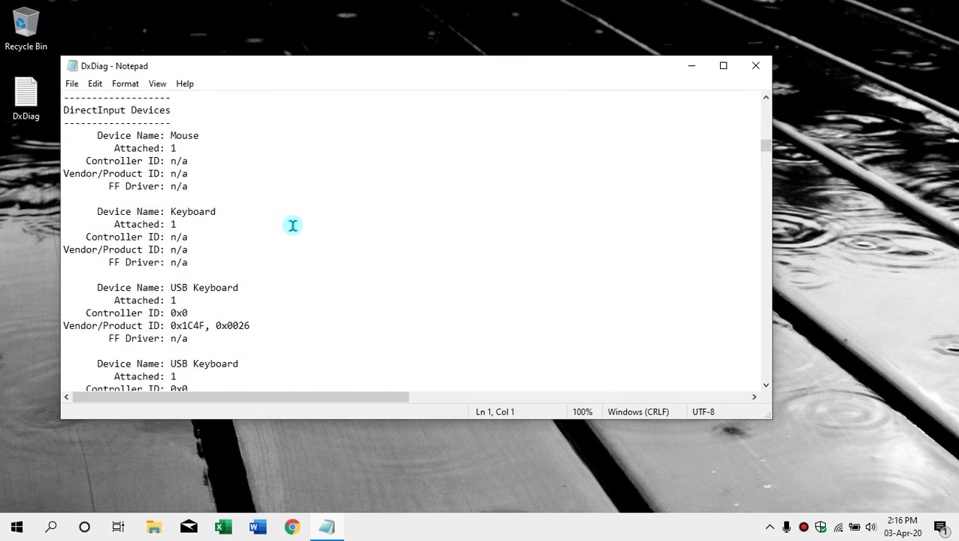
{"action": "scroll", "coordinate": [294, 222], "scroll_direction": "down", "scroll_amount": 18}
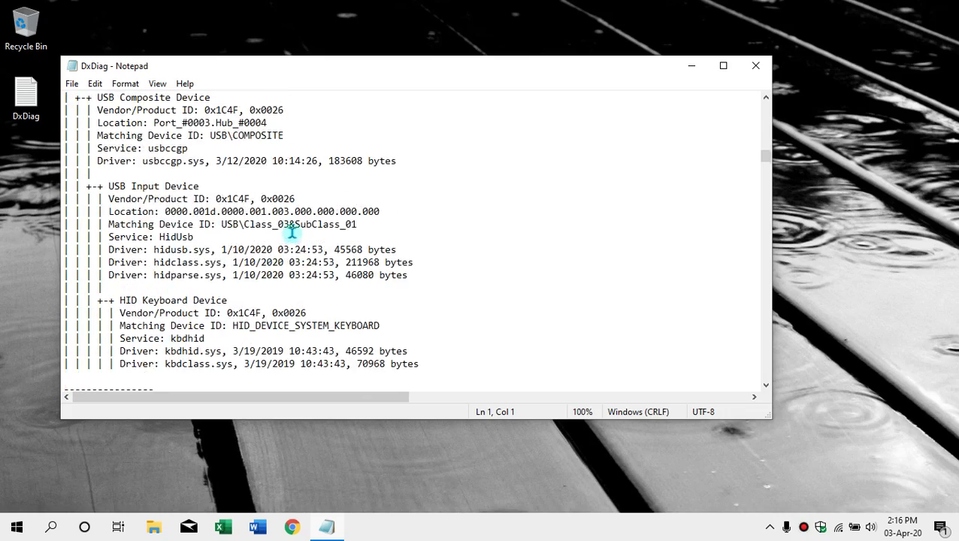
{"action": "scroll", "coordinate": [293, 236], "scroll_direction": "down", "scroll_amount": 20}
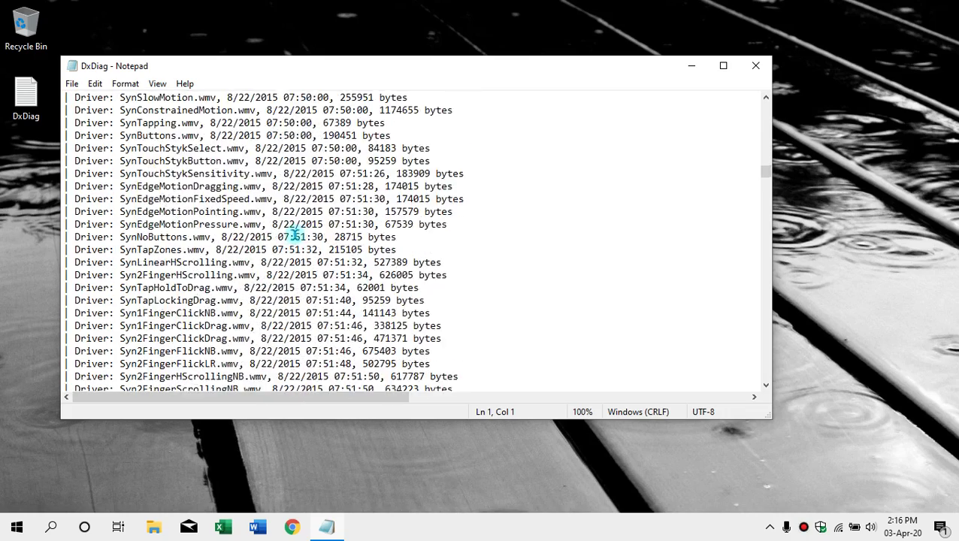
{"action": "scroll", "coordinate": [298, 238], "scroll_direction": "down", "scroll_amount": 16}
{"action": "left_click", "coordinate": [761, 68]}
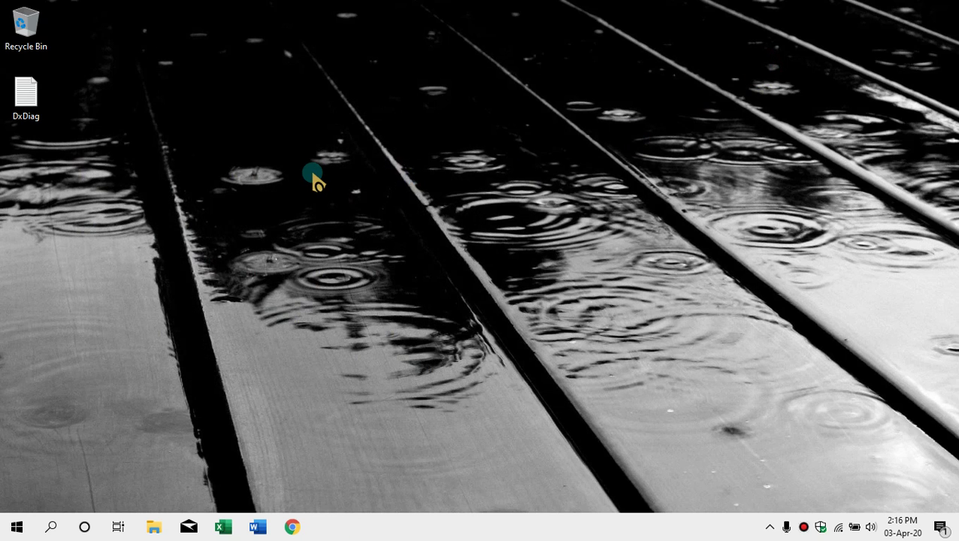
{"action": "right_click", "coordinate": [433, 529]}
{"action": "left_click", "coordinate": [444, 456]}
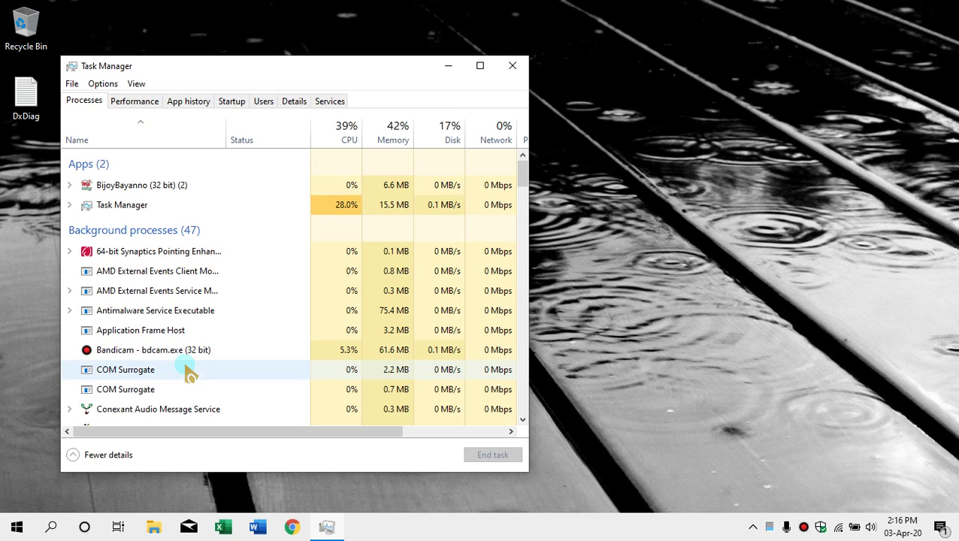
{"action": "left_click", "coordinate": [140, 106]}
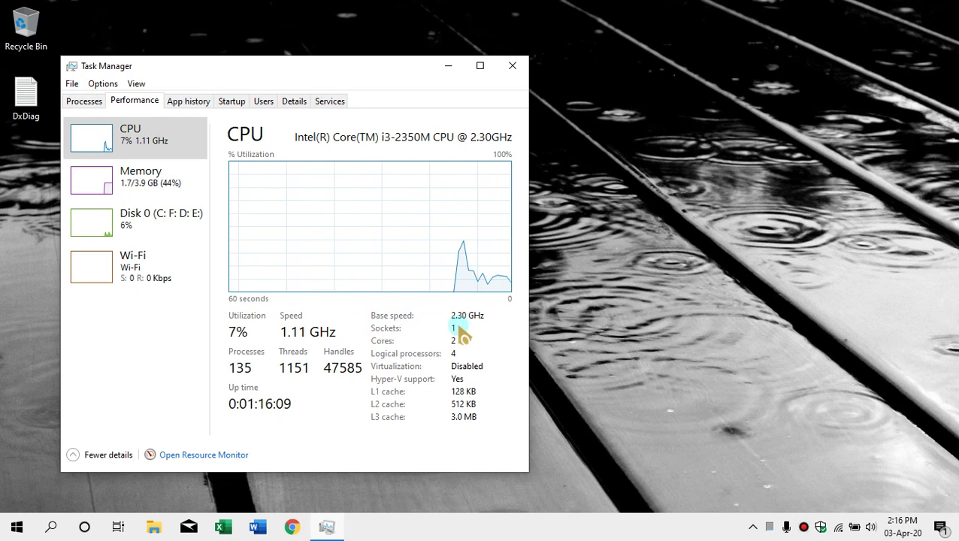
{"action": "left_click", "coordinate": [102, 177]}
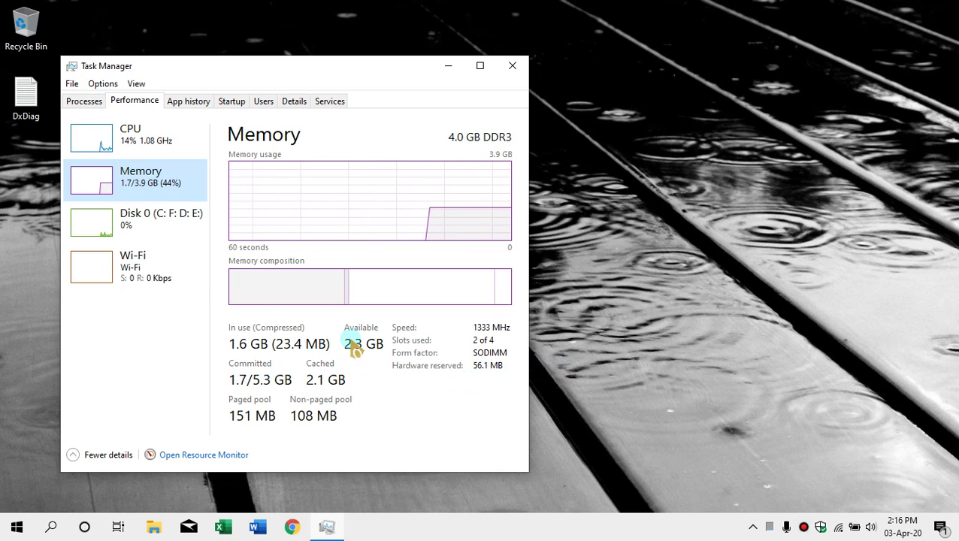
{"action": "left_click", "coordinate": [153, 236]}
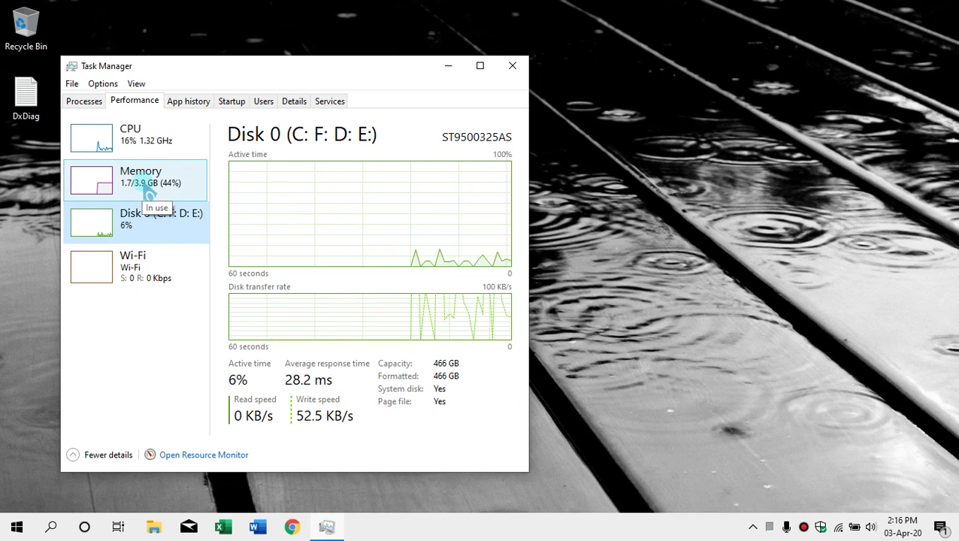
{"action": "left_click", "coordinate": [512, 69]}
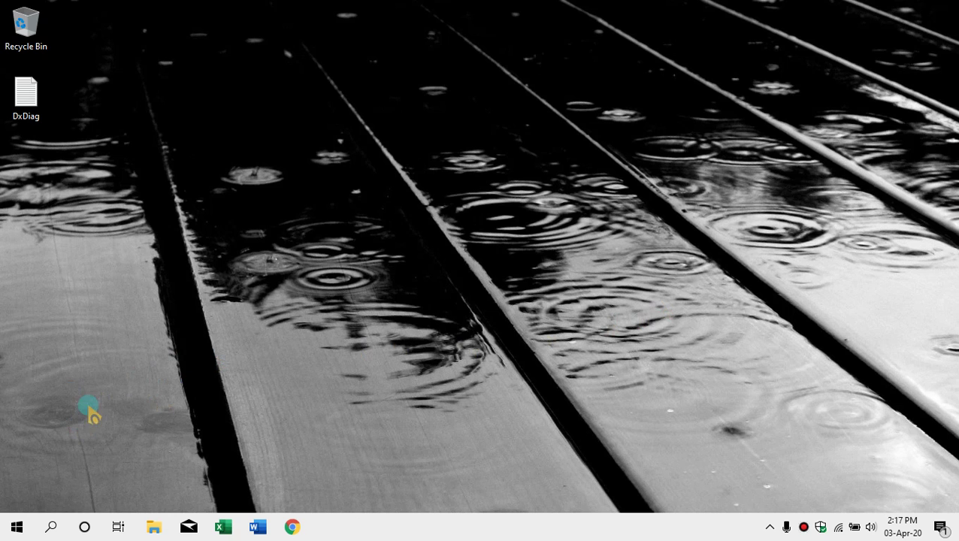
{"action": "left_click", "coordinate": [156, 528]}
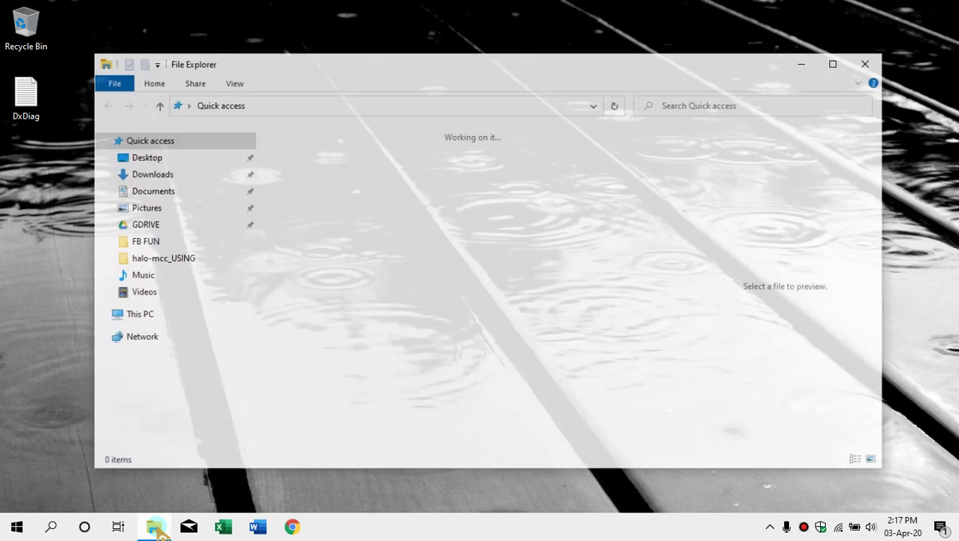
{"action": "scroll", "coordinate": [166, 412], "scroll_direction": "down", "scroll_amount": 2}
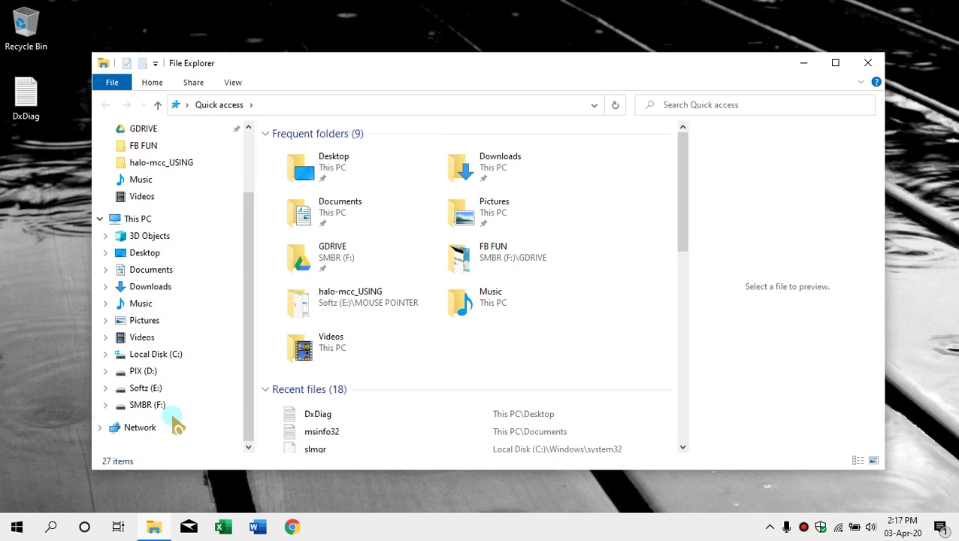
{"action": "right_click", "coordinate": [137, 220]}
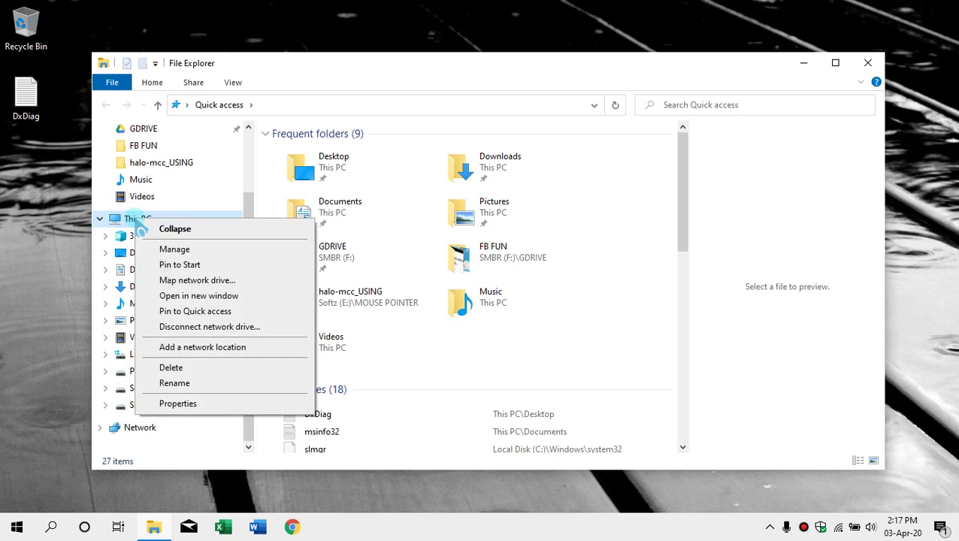
{"action": "left_click", "coordinate": [200, 407]}
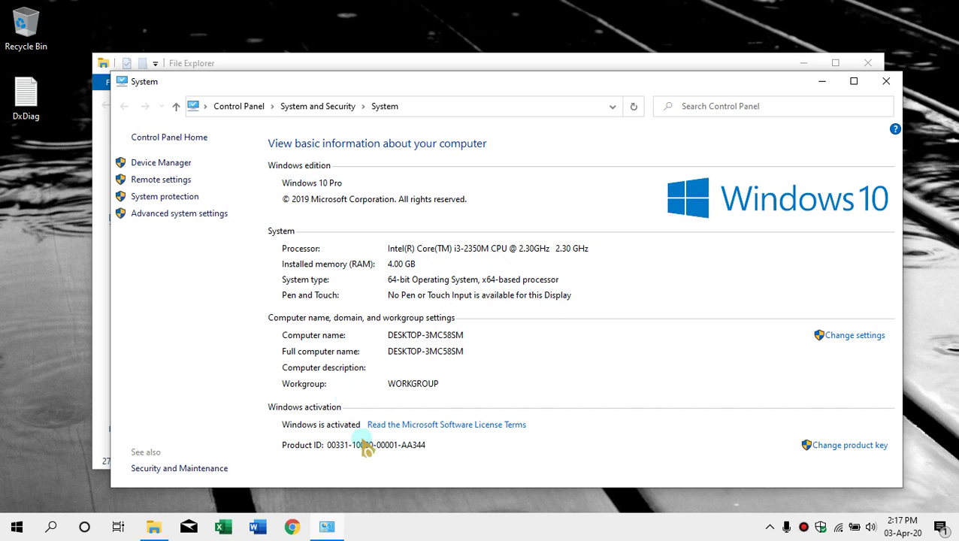
{"action": "left_click", "coordinate": [885, 82]}
{"action": "left_click", "coordinate": [868, 63]}
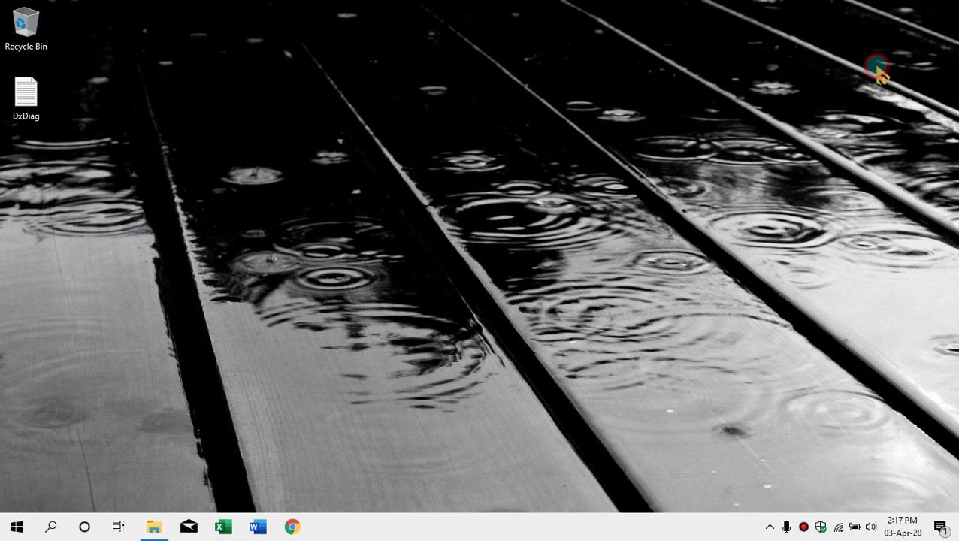